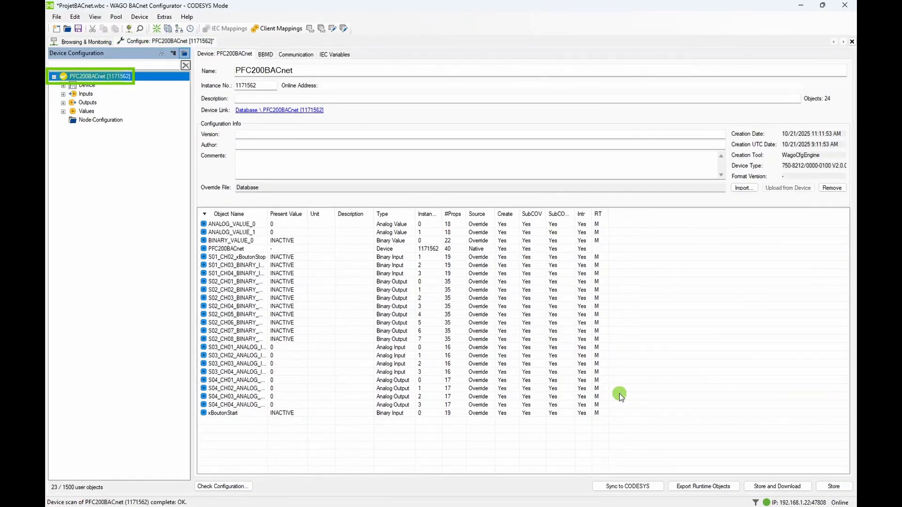
Step: Add a Schedule object named MonScheduler to the PFC200BACnet device with its runtime export type set to Medium
right_click(150, 89)
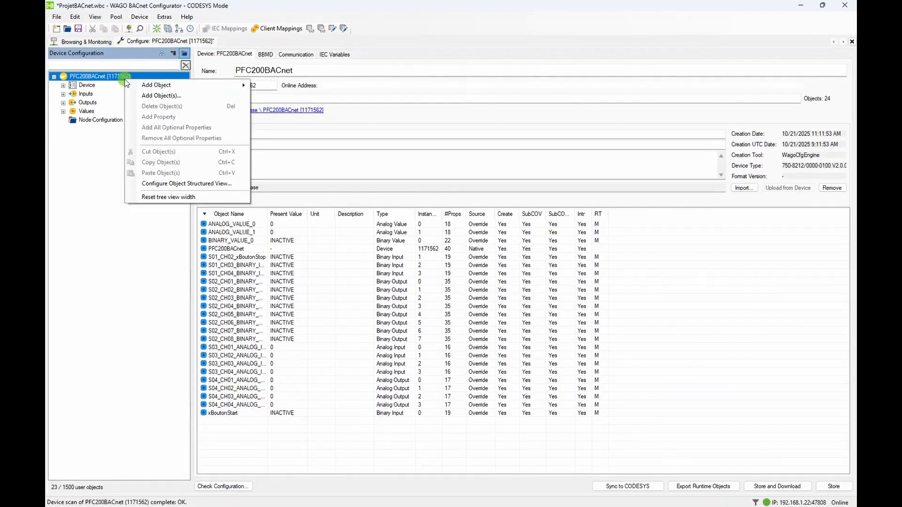
click(168, 95)
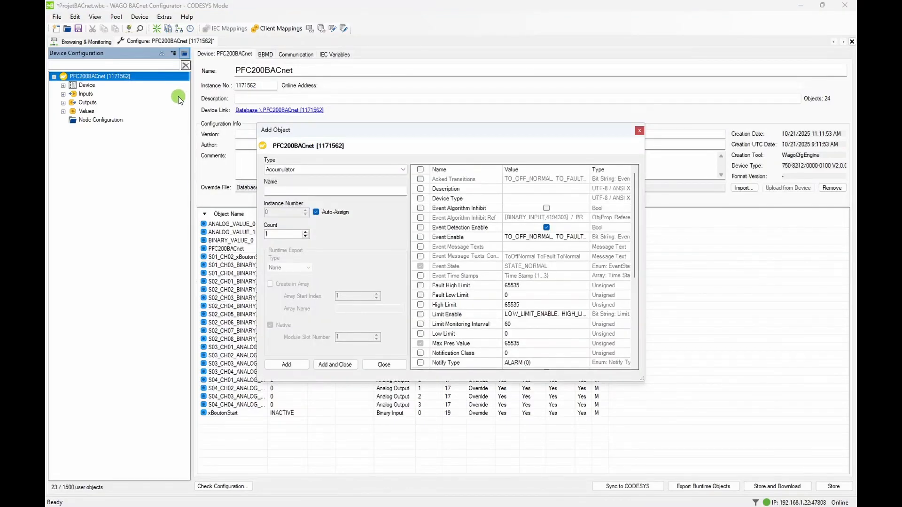
click(402, 170)
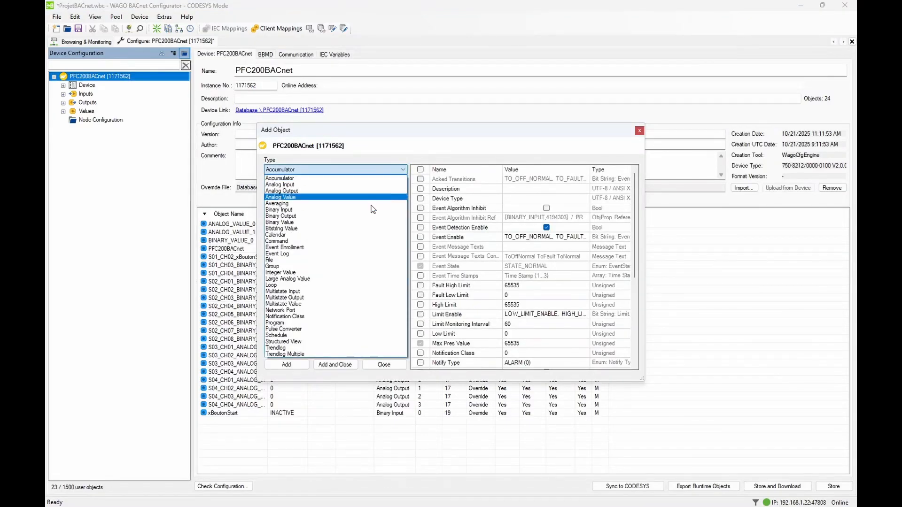
click(329, 335)
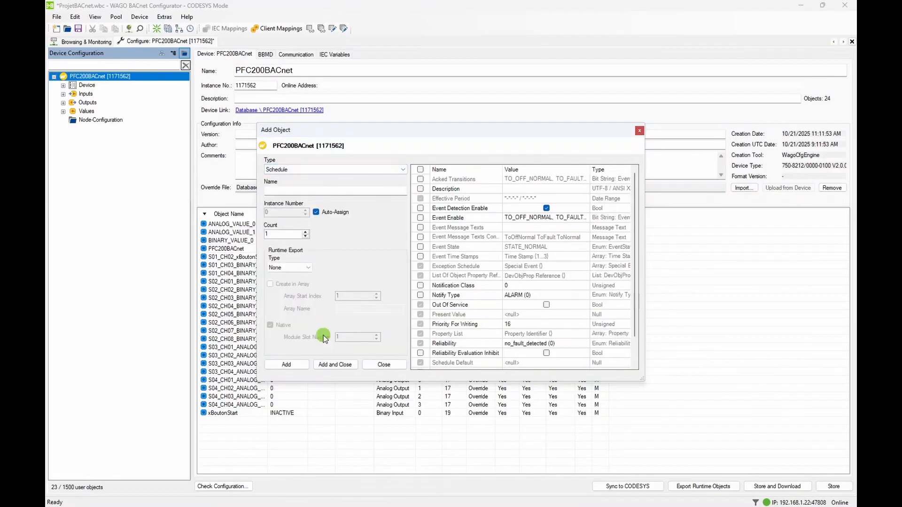
click(309, 193)
text(MonScheduler)
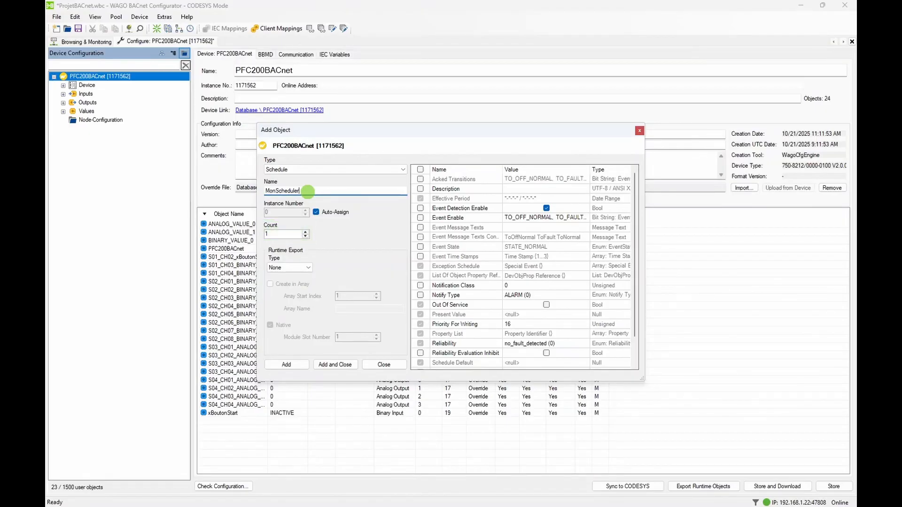
click(309, 269)
click(292, 291)
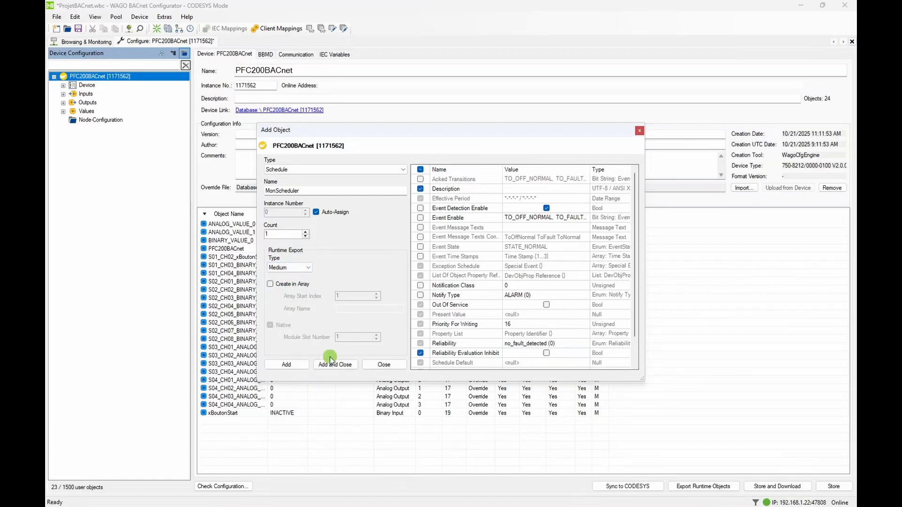
click(341, 368)
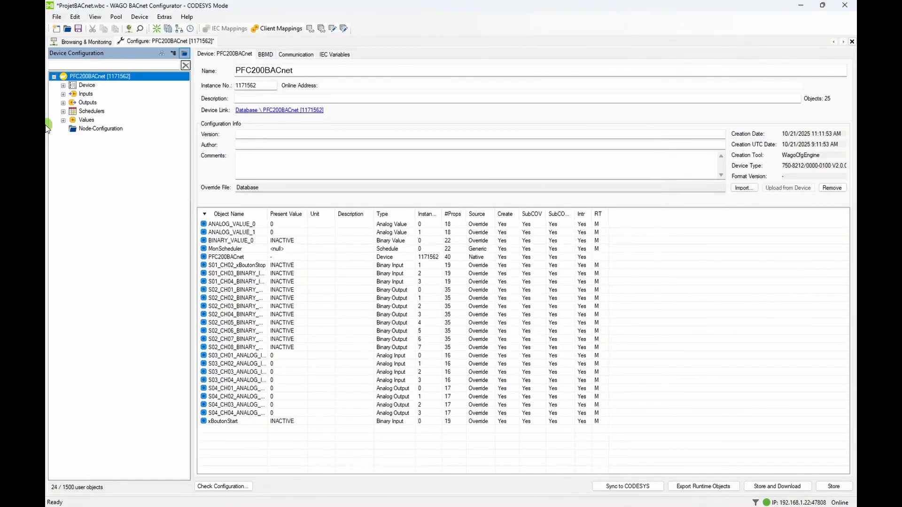
Step: Open the MonScheduler object and add 2 elements to Tuesday in its Weekly Schedule
click(63, 111)
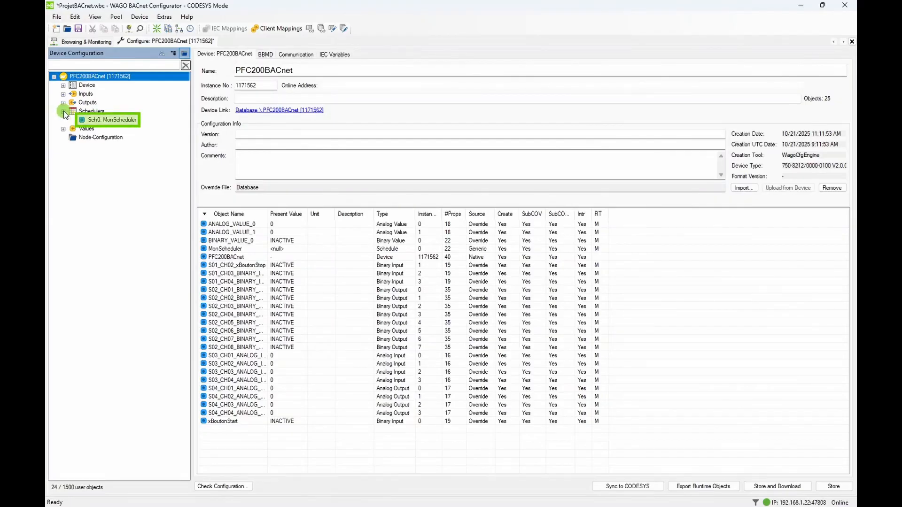
click(108, 121)
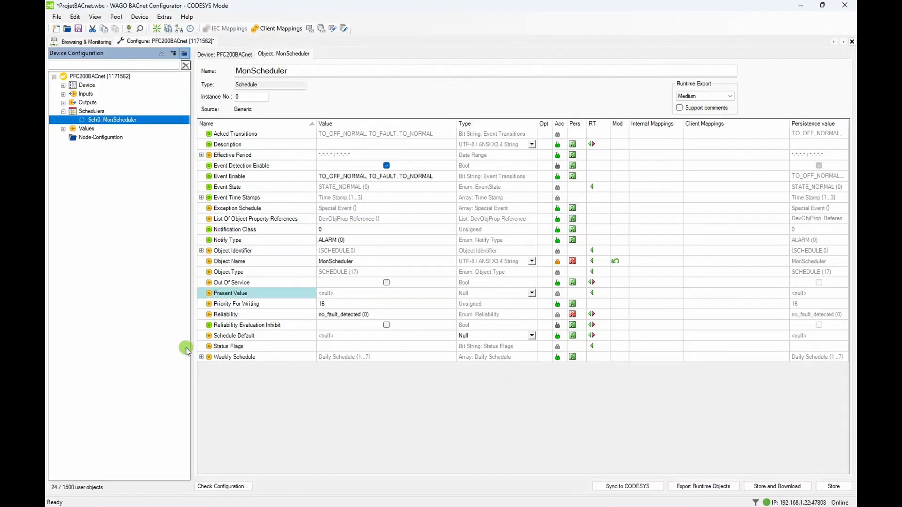
double_click(211, 357)
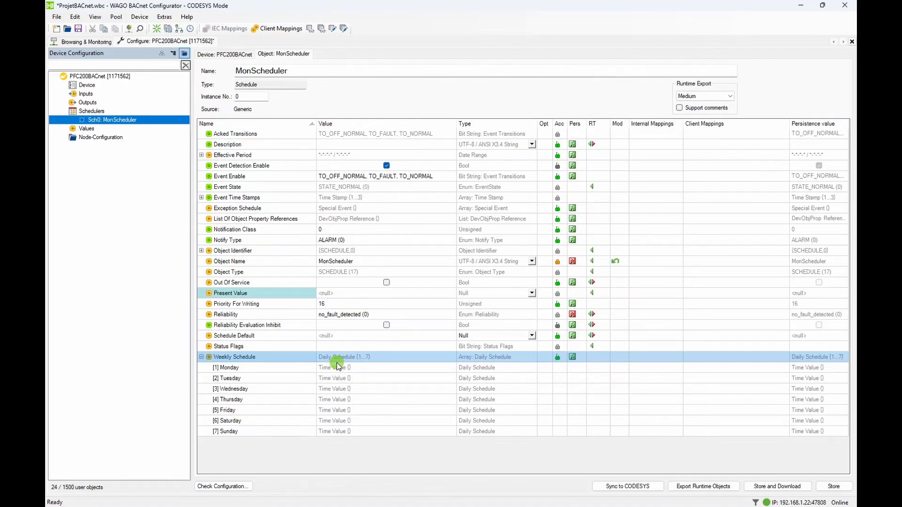
right_click(287, 379)
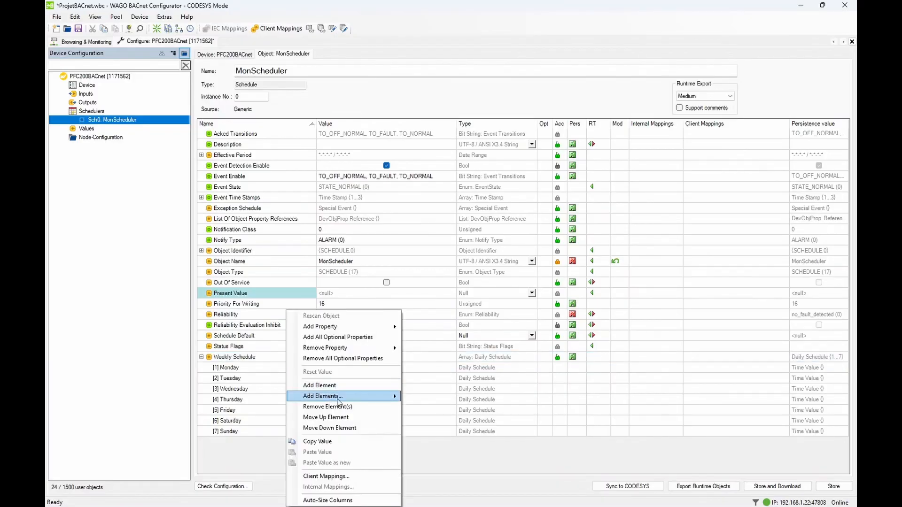
mouse_move(348, 397)
double_click(429, 407)
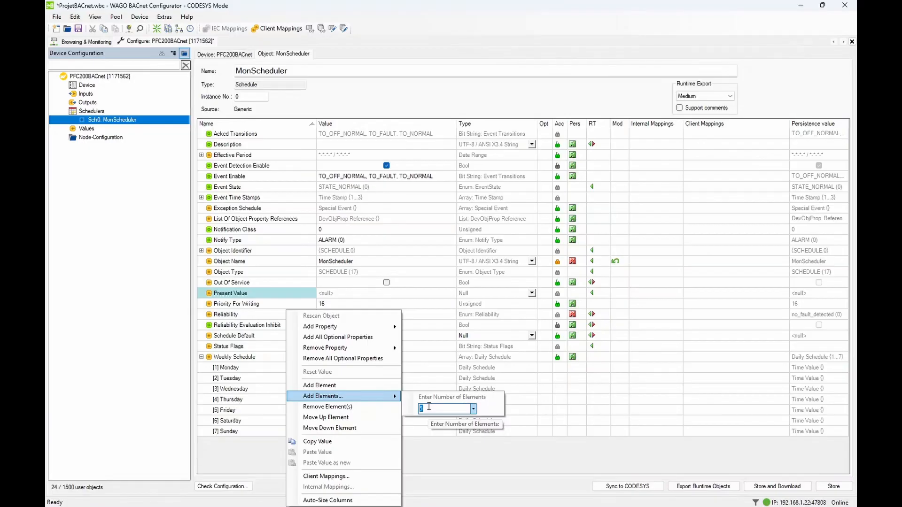
text(2)
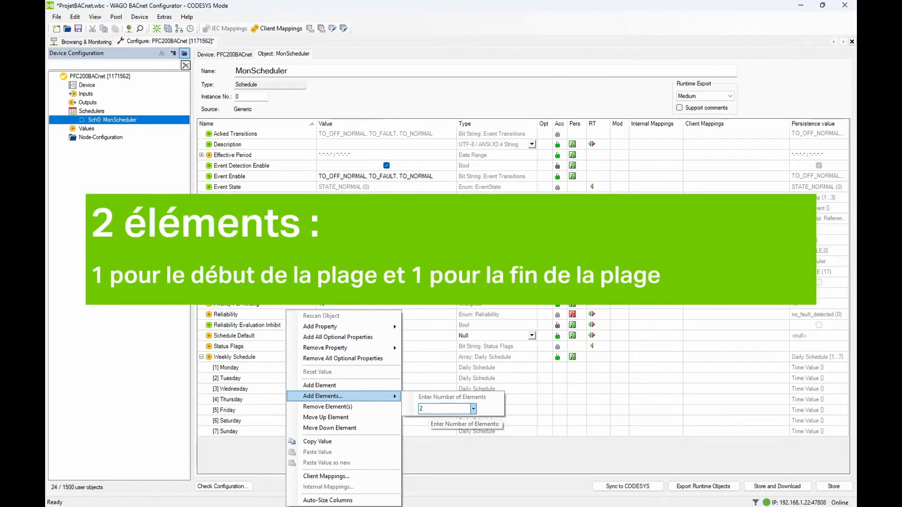
key(Return)
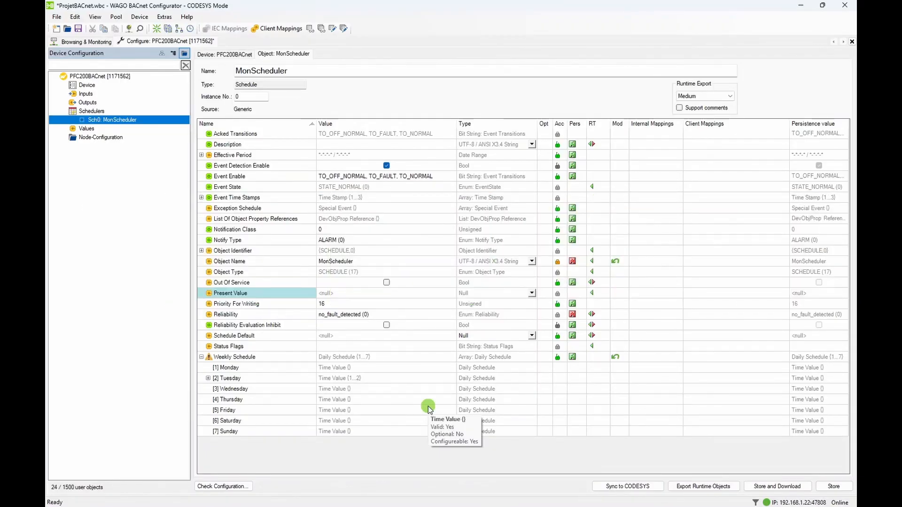
Step: Set Tuesday's first schedule element to time 08:30:00.00 with a Bool value of True
click(209, 379)
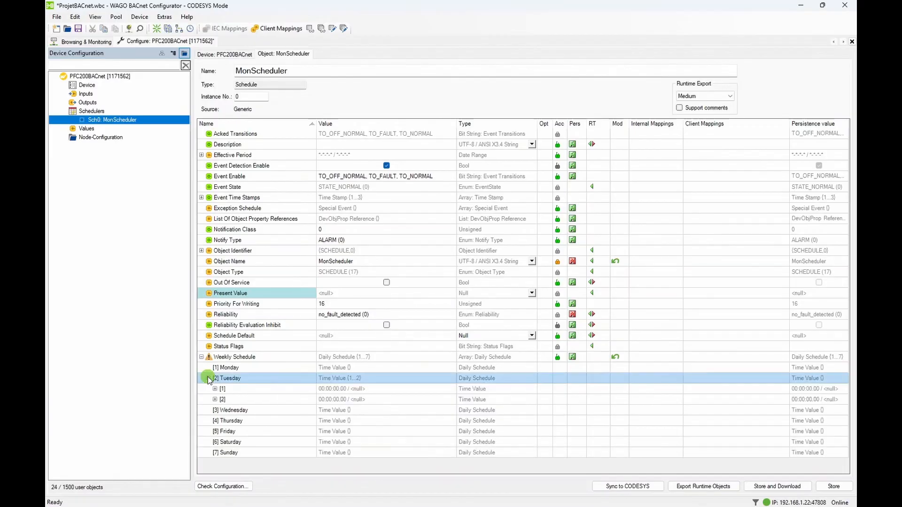
click(215, 390)
click(353, 404)
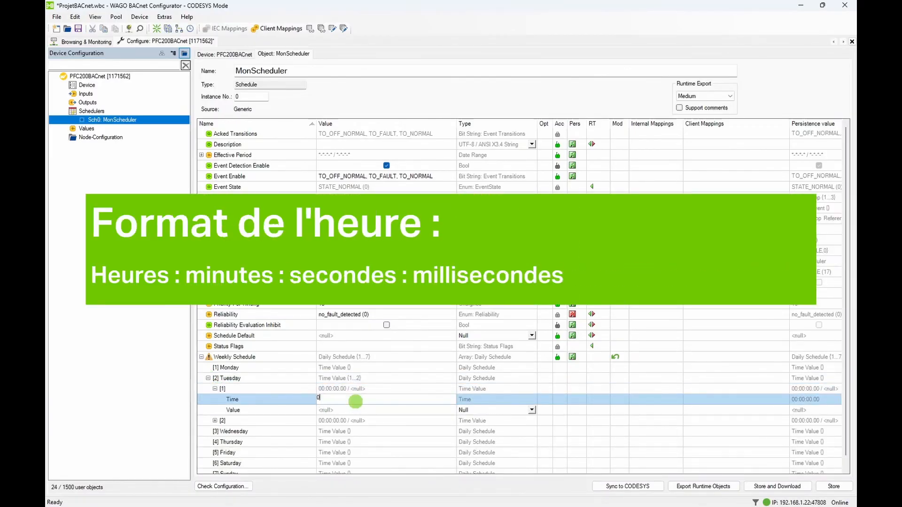
text(08:30:00:00)
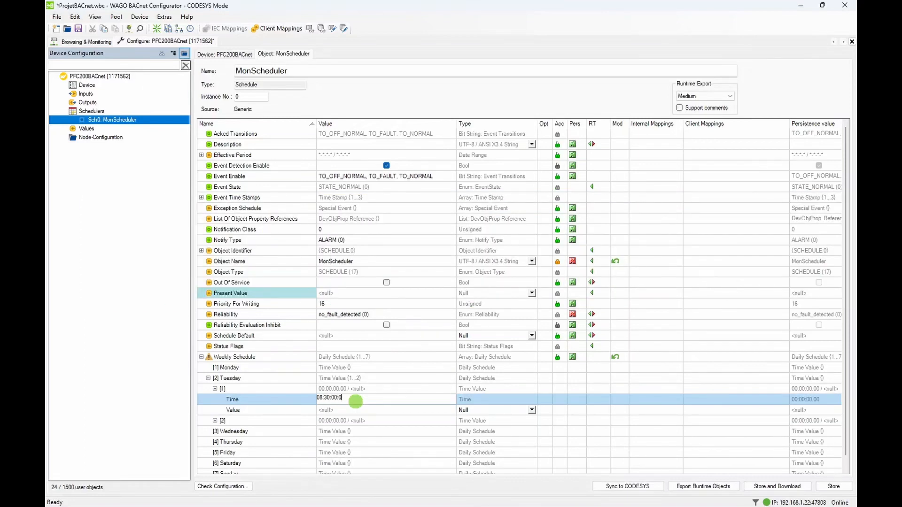
key(Return)
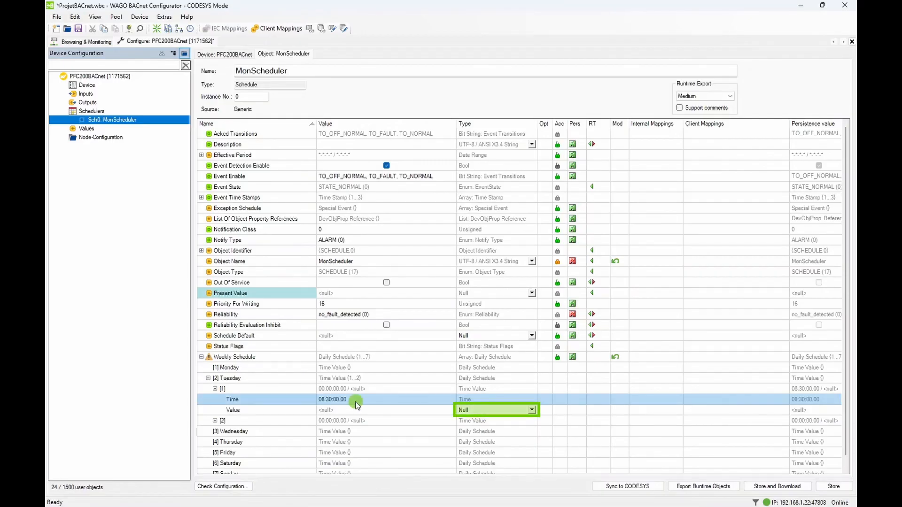
click(532, 410)
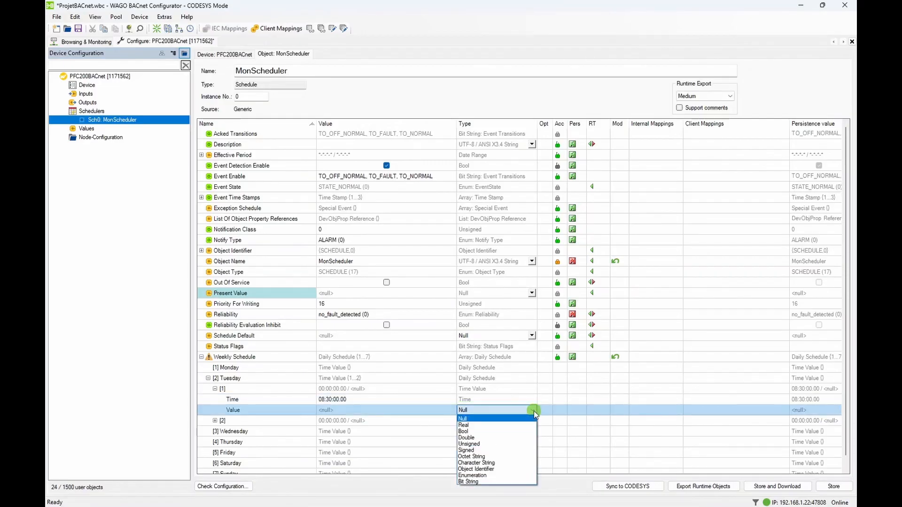
click(489, 432)
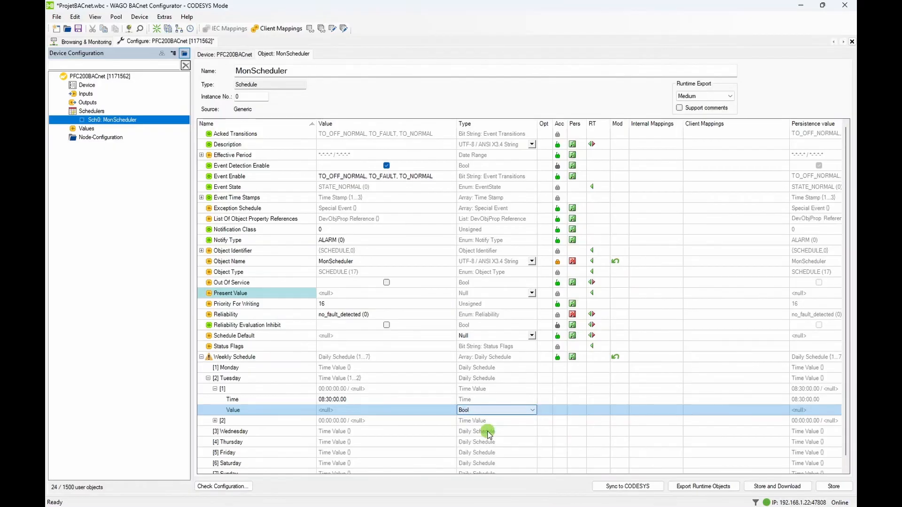
click(426, 410)
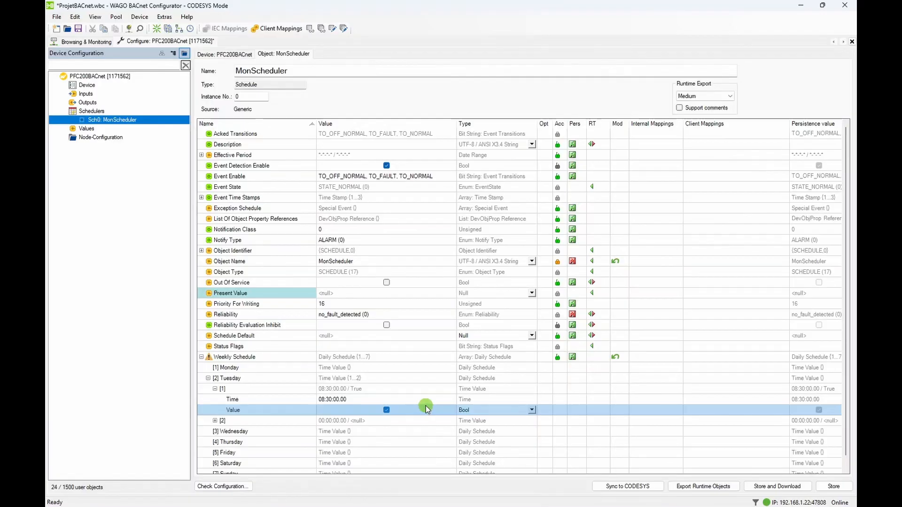
Step: Set Tuesday's second schedule element to time 17:30:00.00 with a Bool value of False
click(215, 421)
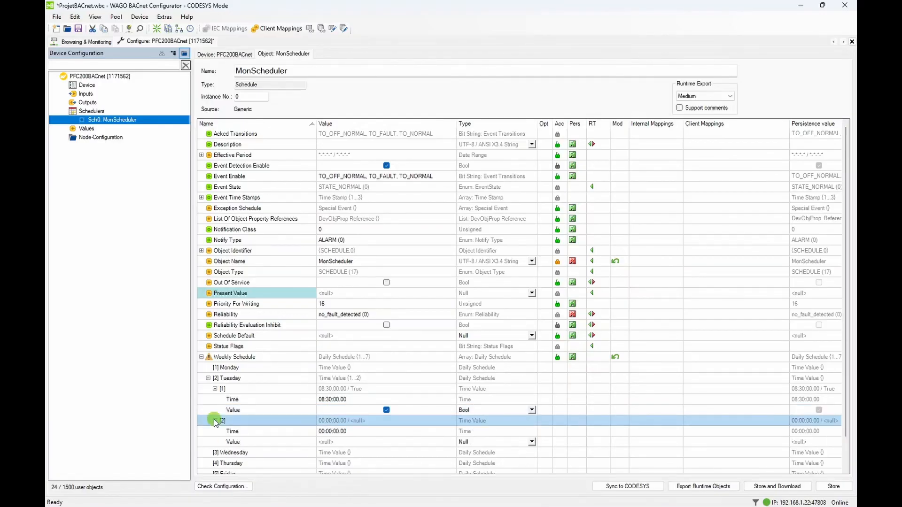
click(357, 433)
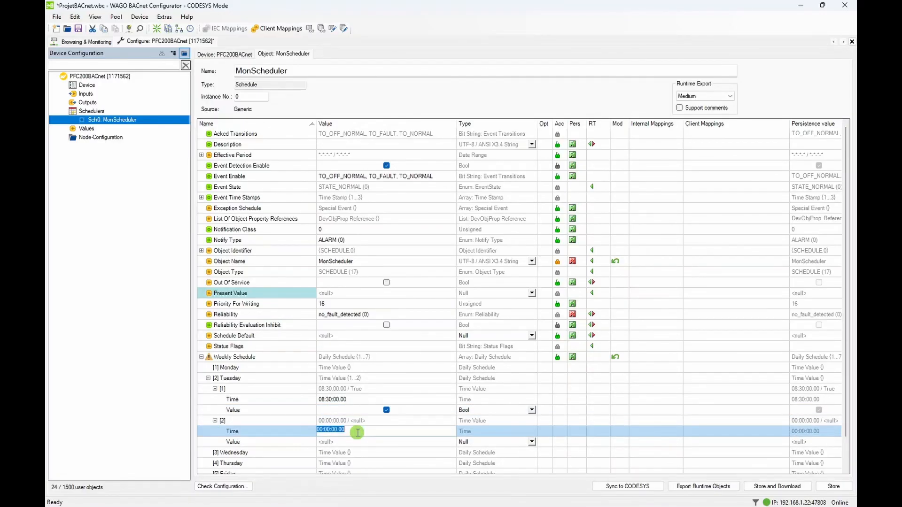
text(17:30:00)
key(Return)
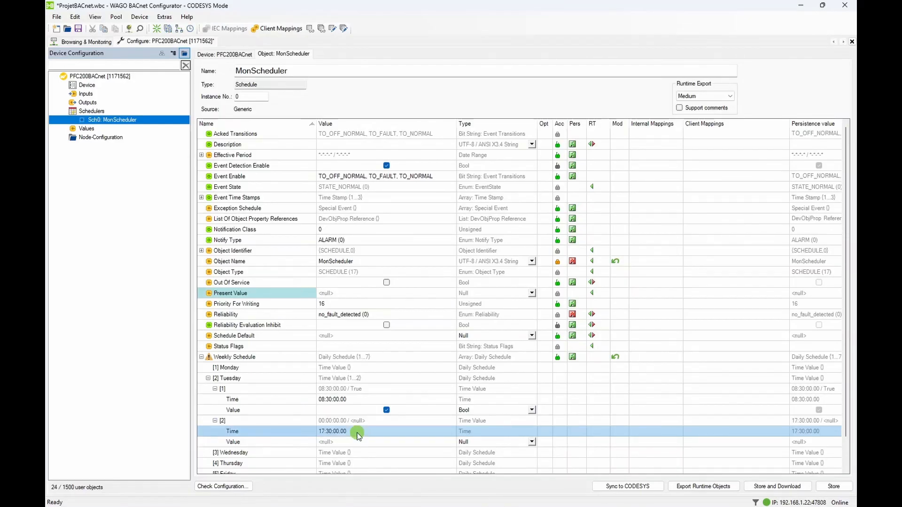
click(532, 445)
click(532, 444)
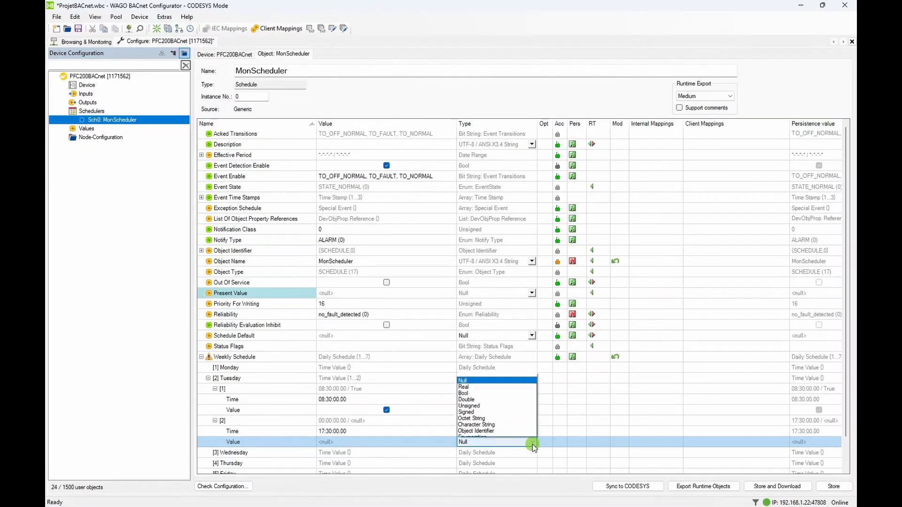
click(485, 384)
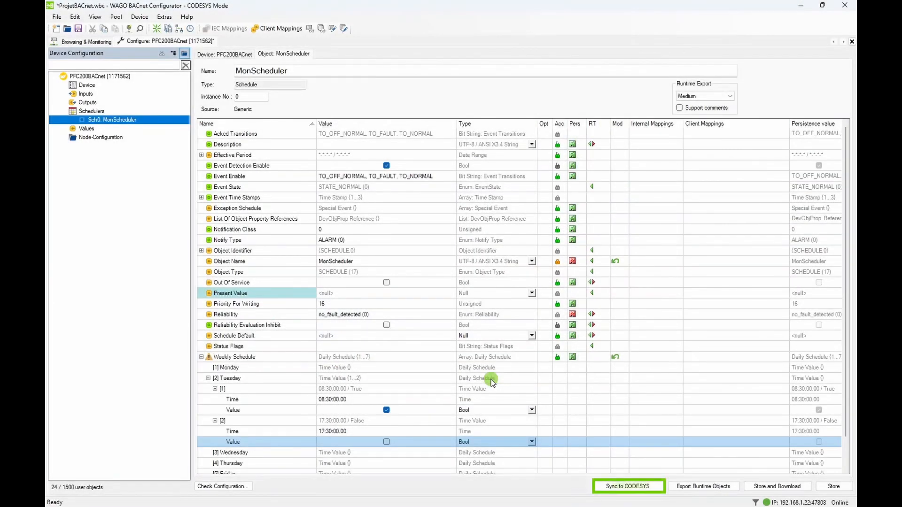
Step: Synchronize the BACnet configuration to CODESYS, and store and download it to the device
click(640, 490)
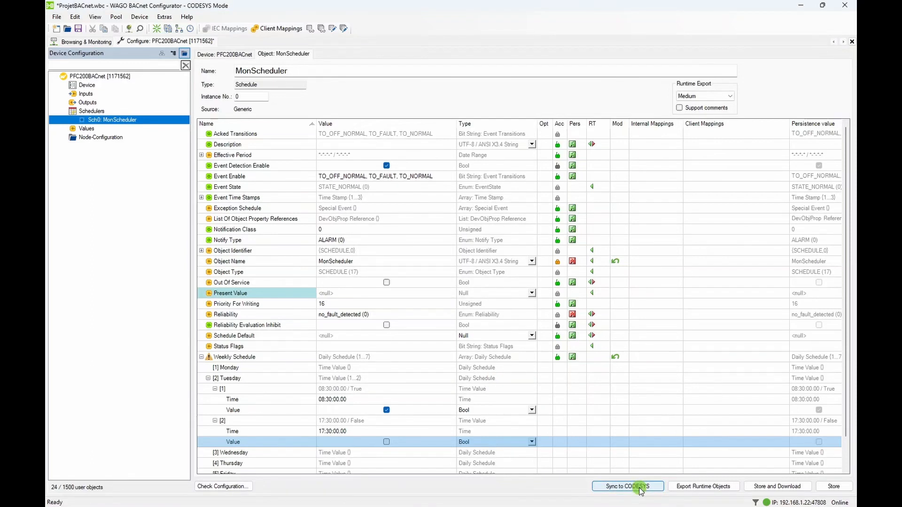
click(770, 489)
click(509, 311)
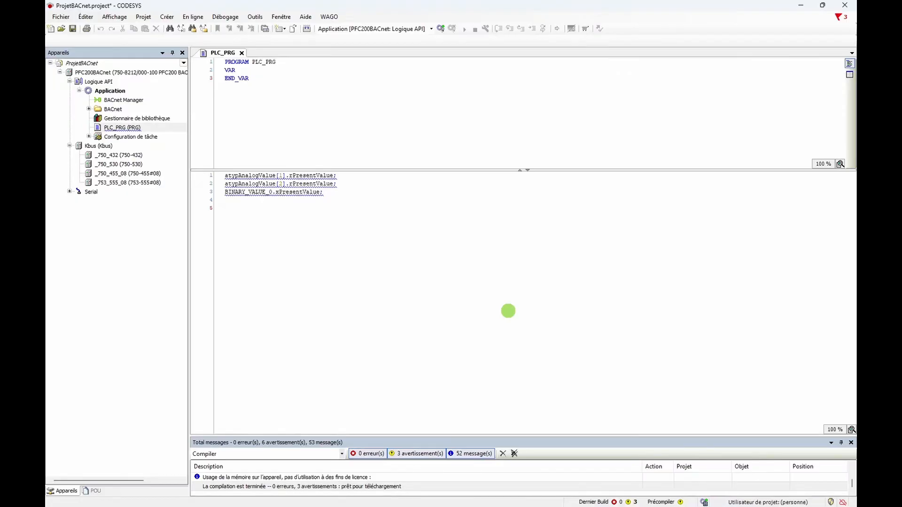
Step: In the CODESYS project, declare the variable xMonSchedulerActif:BOOL; in the VAR block of PLC_PRG
click(274, 67)
key(Return)
text(xMonS)
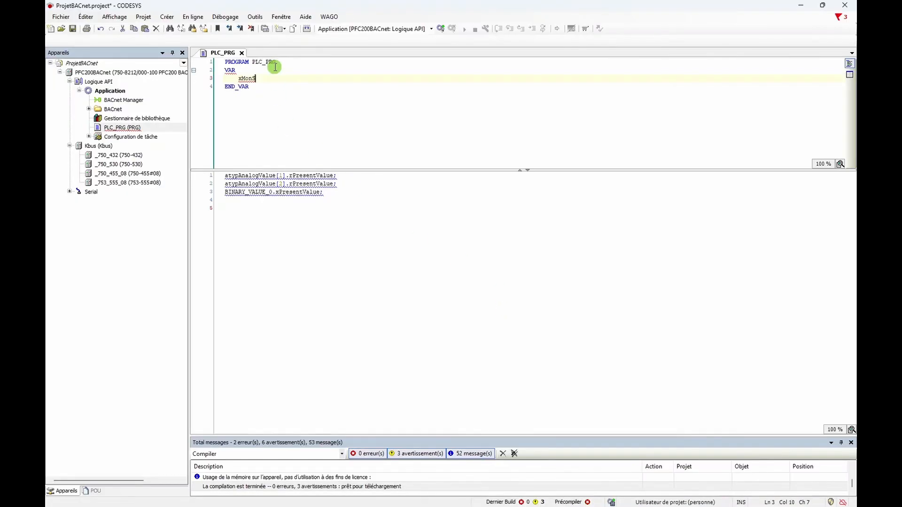
text(chedulerActif:BOOL;)
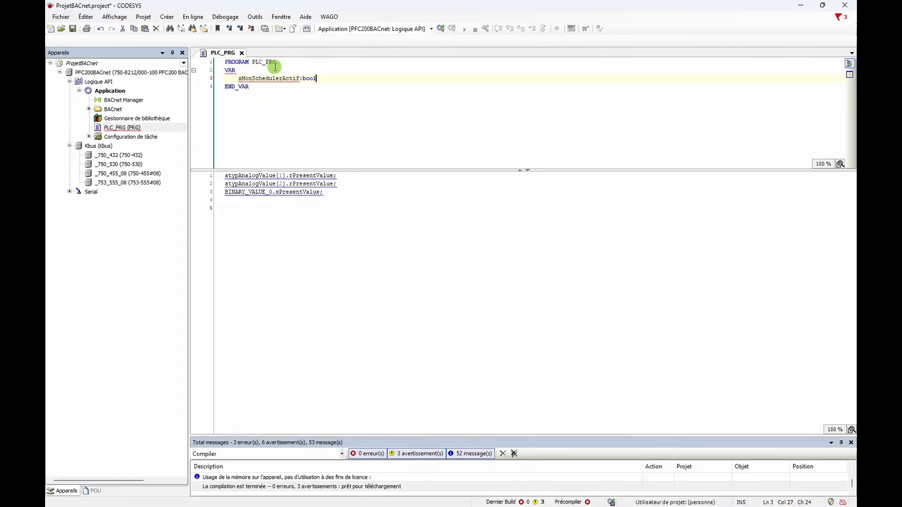
key(Return)
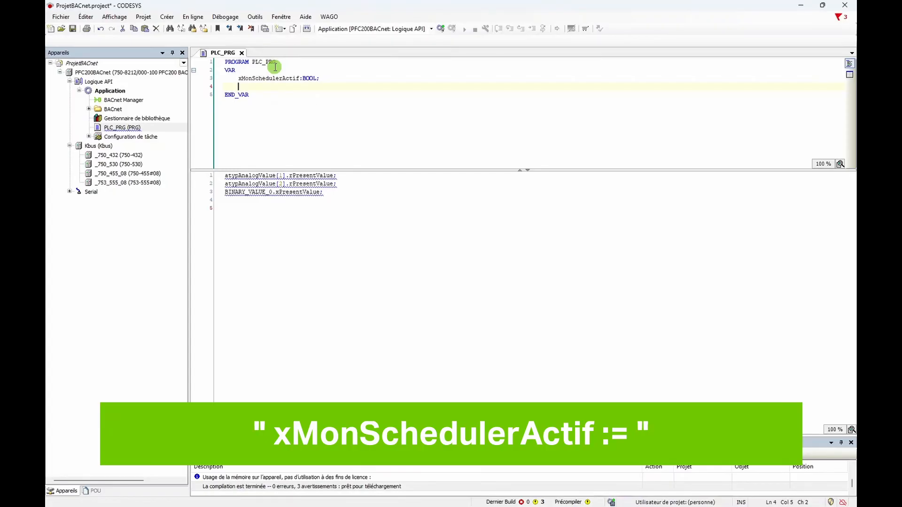
Step: Begin an assignment on line 5 of the PLC_PRG code with xMonSchedulerActif:=, reusing the declared variable's name
double_click(268, 78)
key(ctrl+c)
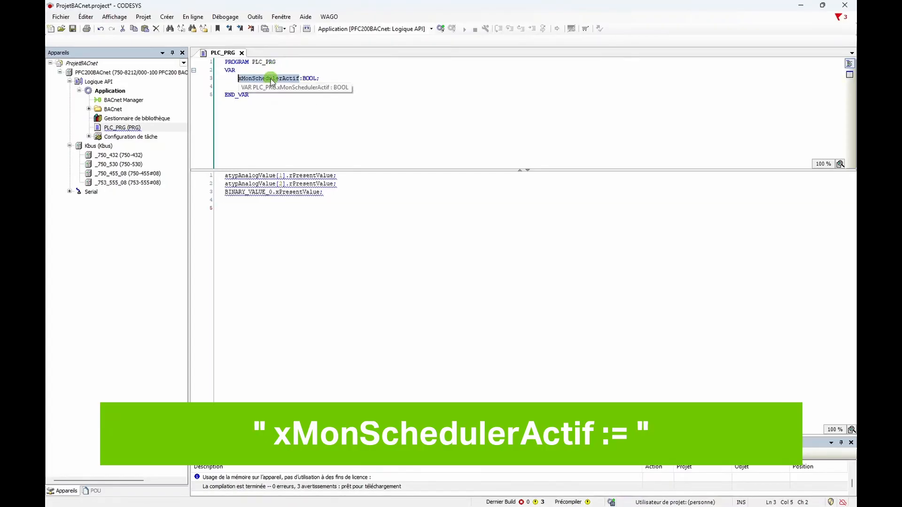
click(239, 207)
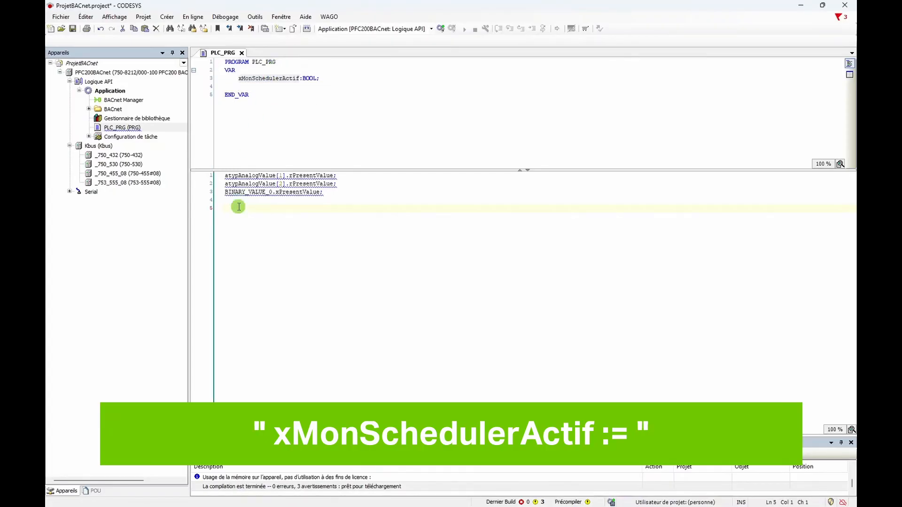
key(ctrl+v)
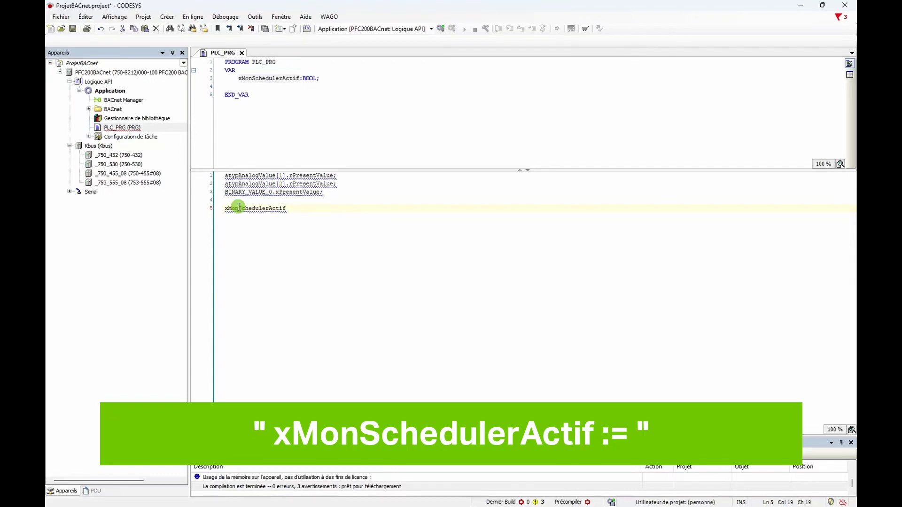
text(:=)
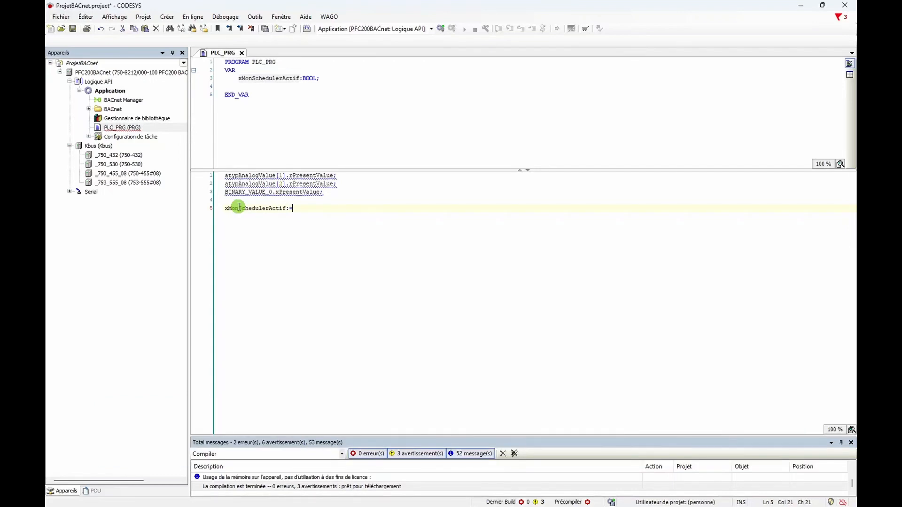
Step: Complete the assignment with MonScheduler.IPresentValue.IBOOL.xValue, picked from BACnetScheduleObjects in the input assistant
key(F2)
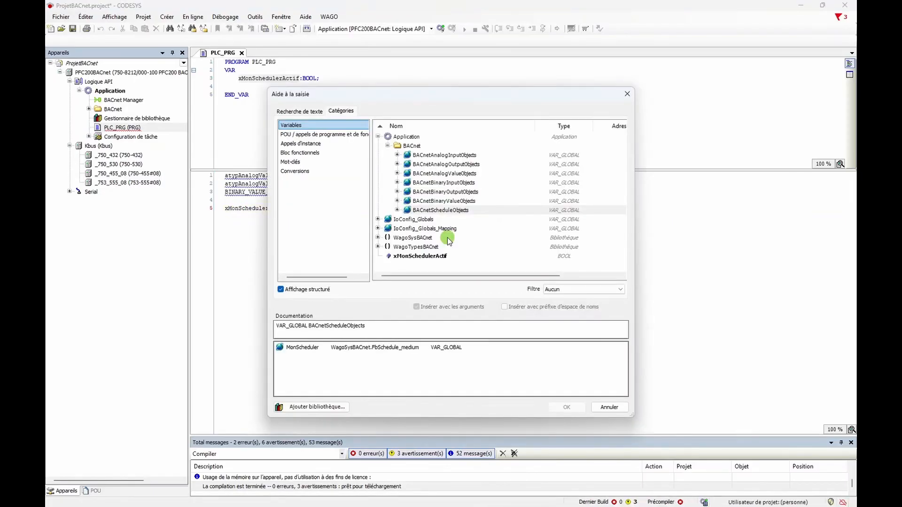
click(418, 138)
click(412, 145)
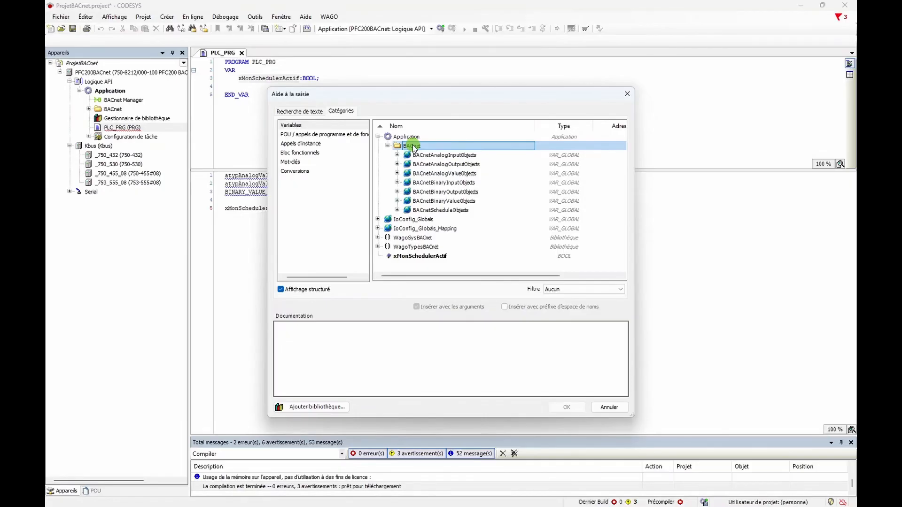
click(397, 210)
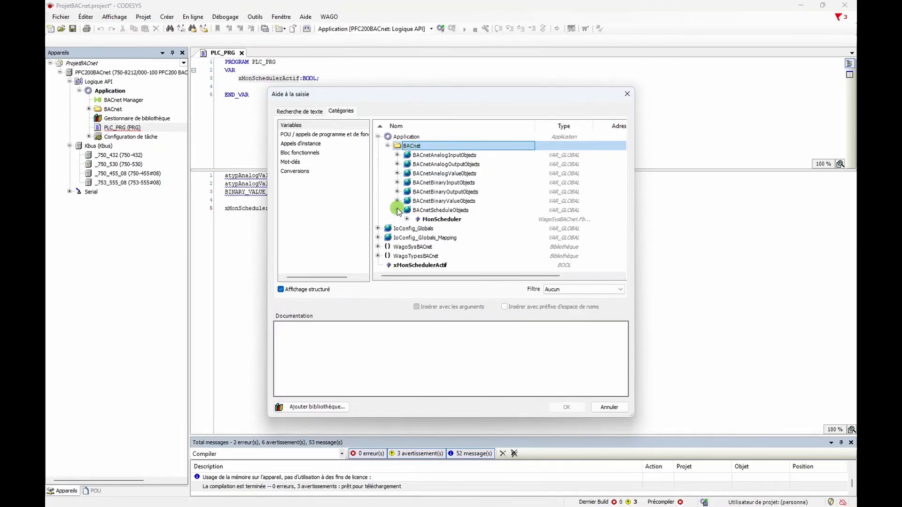
click(407, 220)
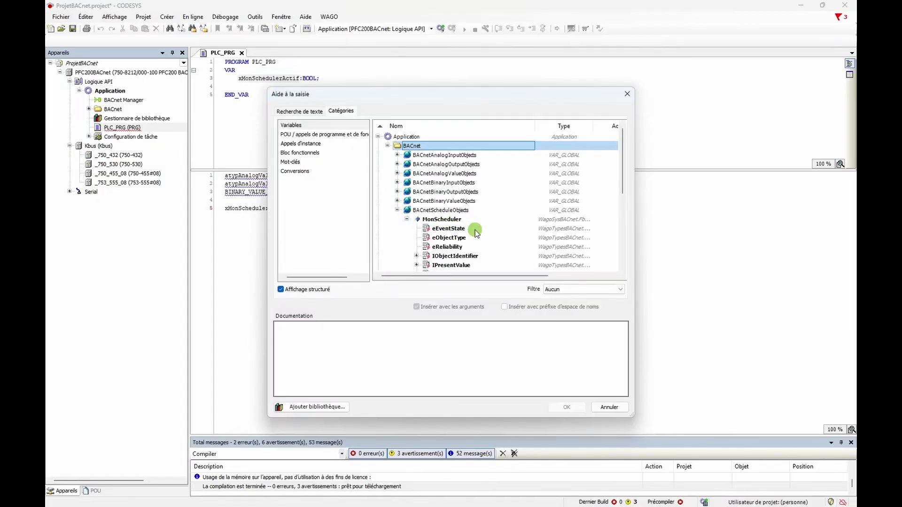
scroll(470, 231, down, 1)
click(463, 239)
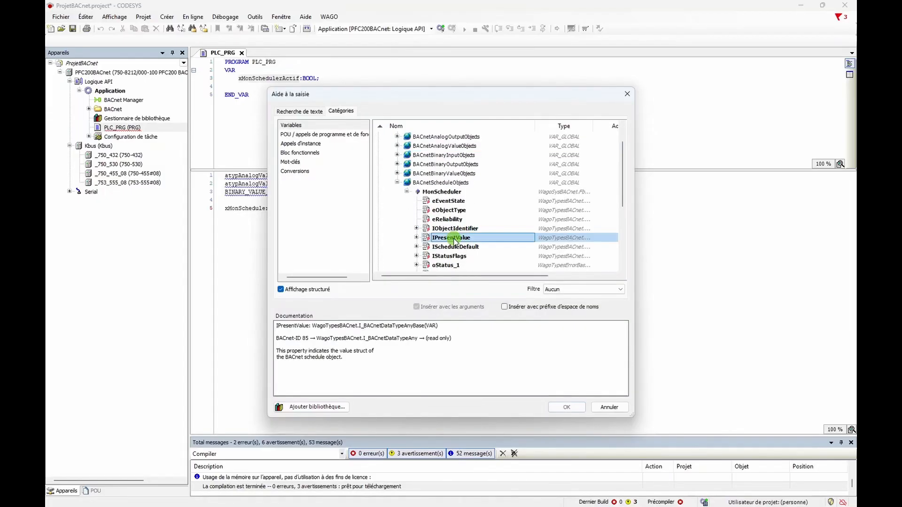
click(416, 237)
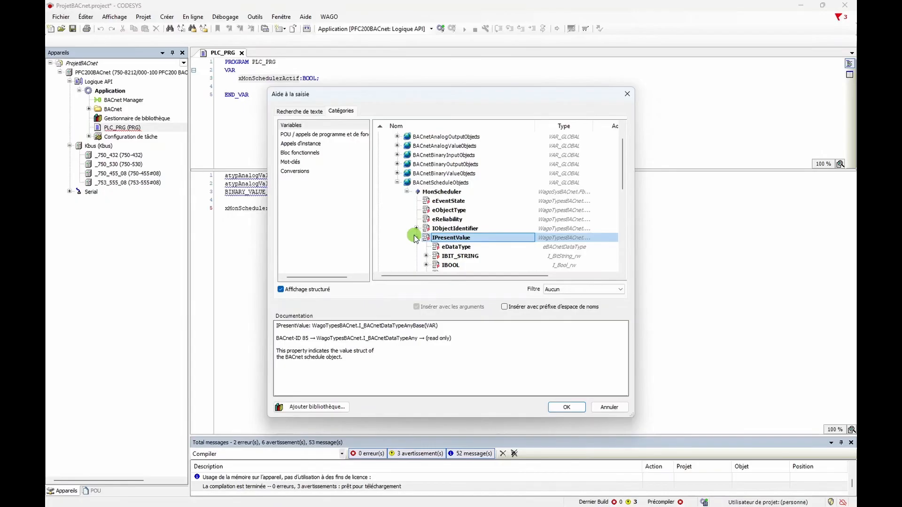
scroll(415, 239, down, 1)
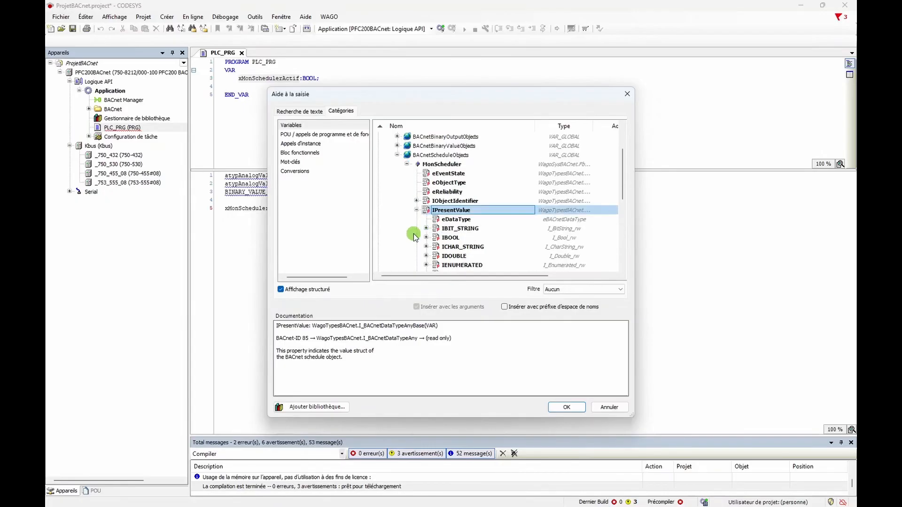
click(426, 239)
click(460, 247)
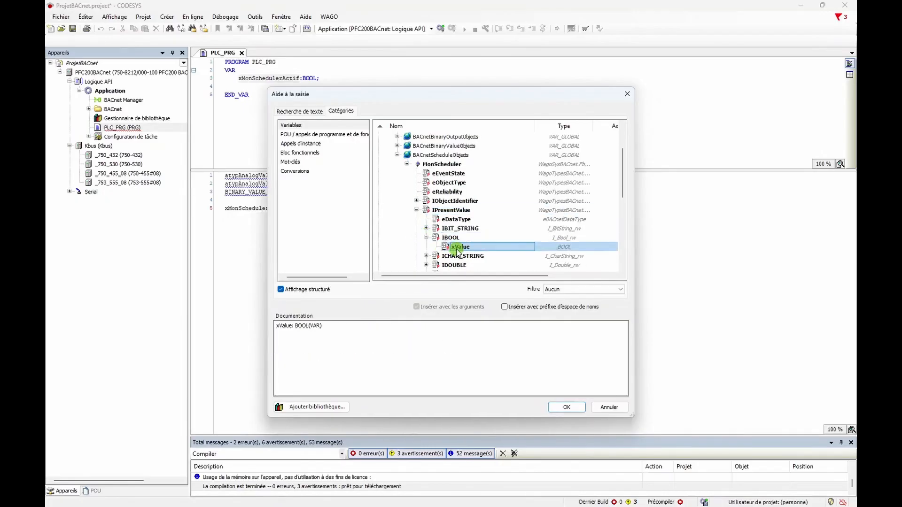
click(573, 411)
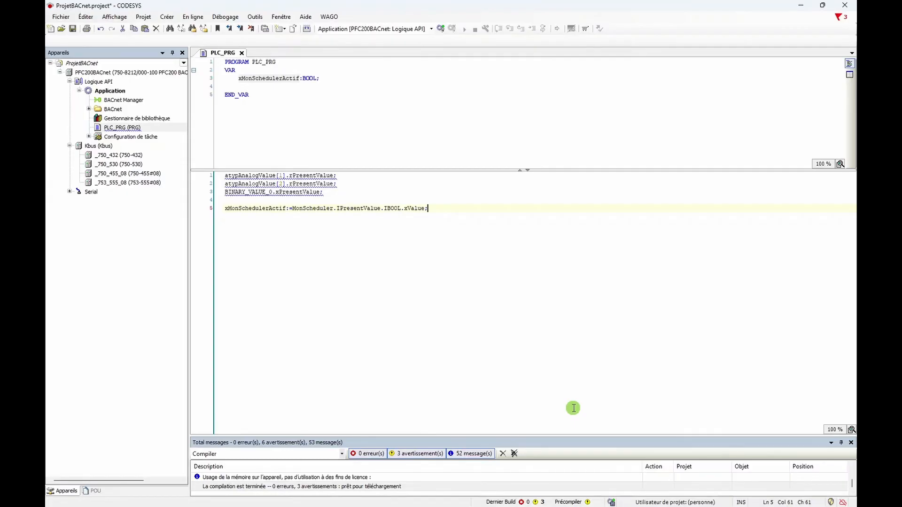
Step: Build the application, then create and download it to the PFC200BACnet controller and start it
click(306, 28)
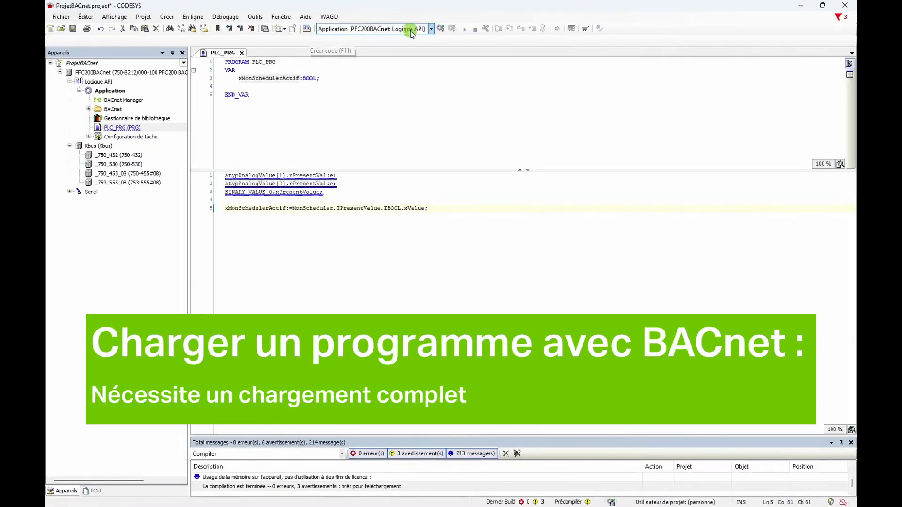
click(441, 28)
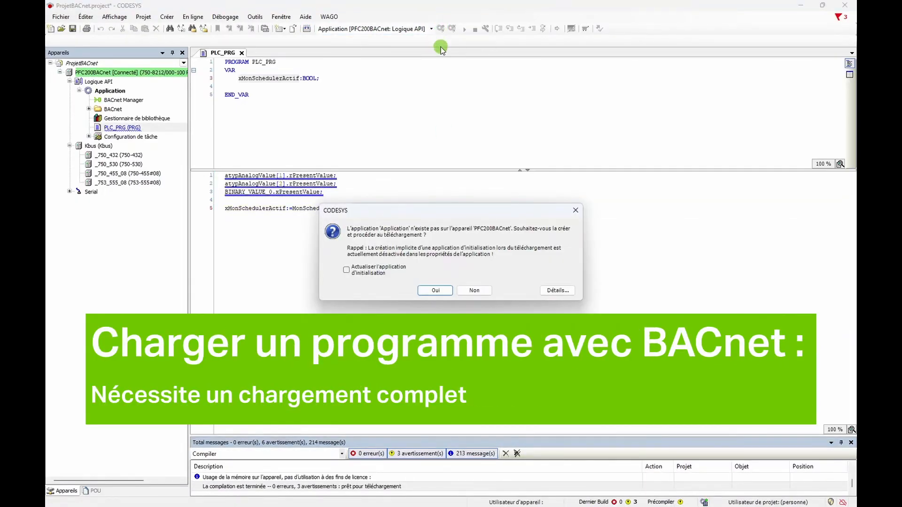
click(436, 291)
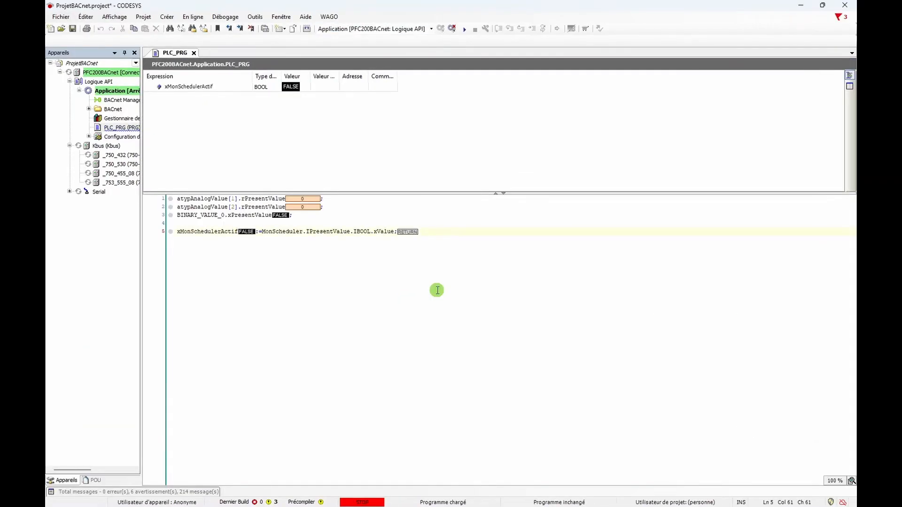
click(465, 29)
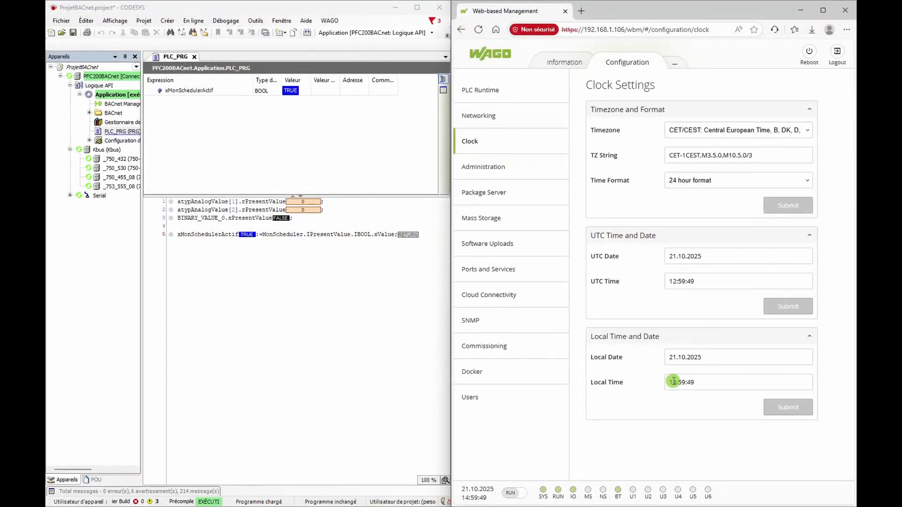
Step: In WAGO Web-based Management, change the hour of the controller's local time to 18 and submit it
click(677, 380)
key(Delete)
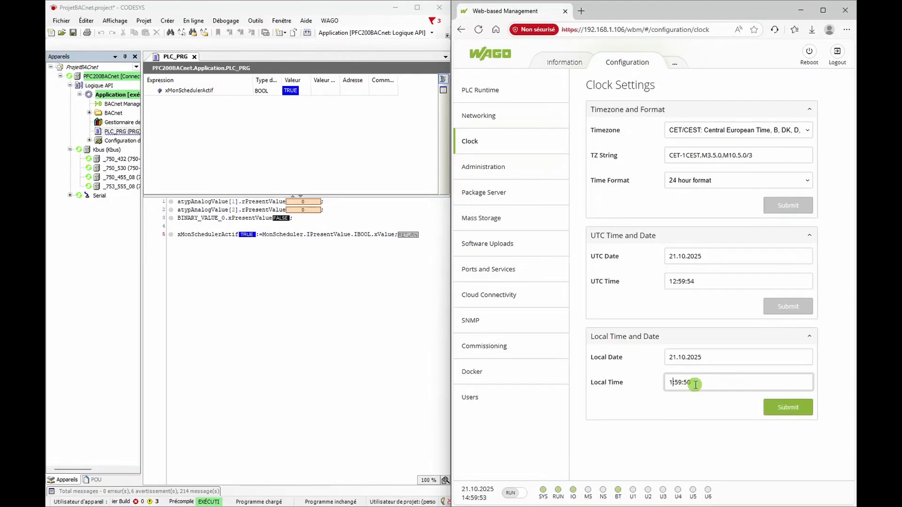
text(8)
click(788, 407)
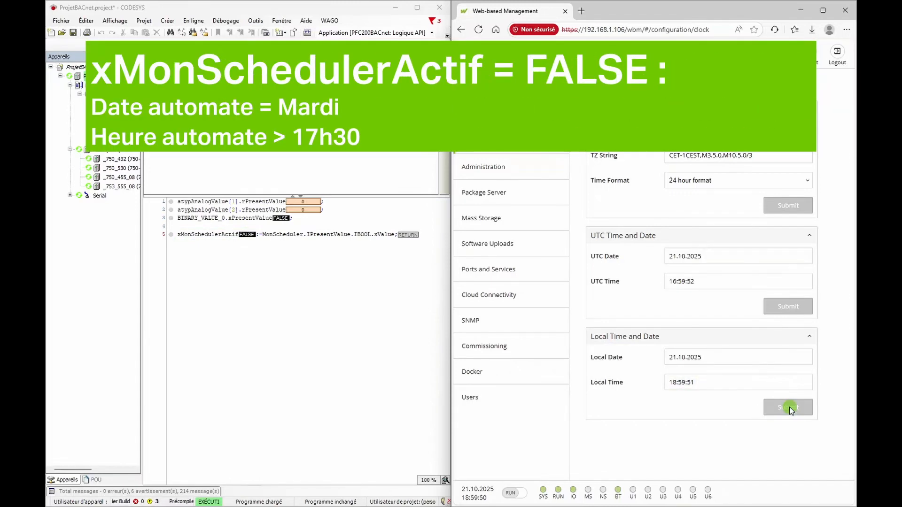
Step: Change the hour of the controller's local time to 14 and submit it
click(675, 384)
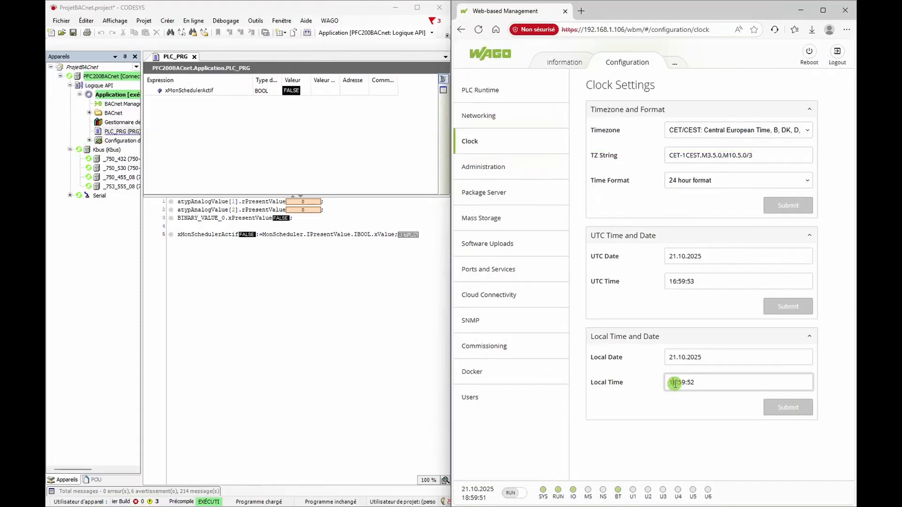
key(Delete)
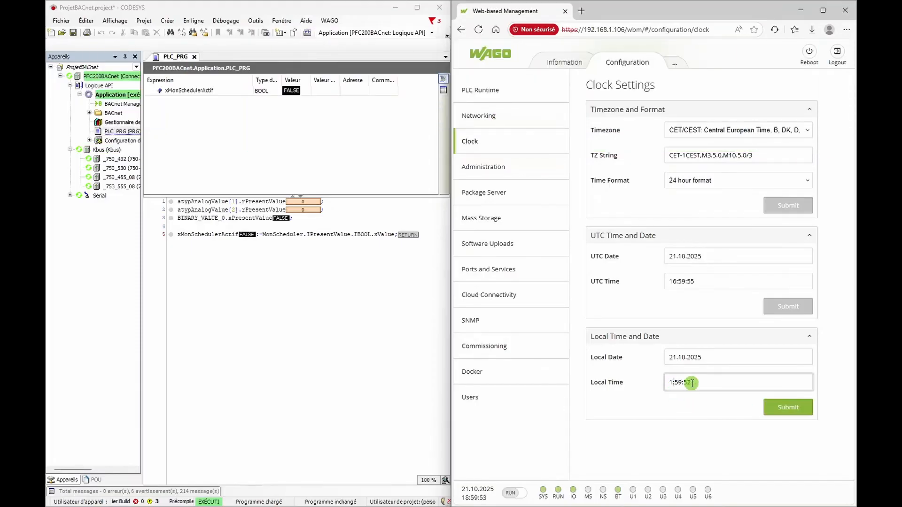
text(4)
click(798, 407)
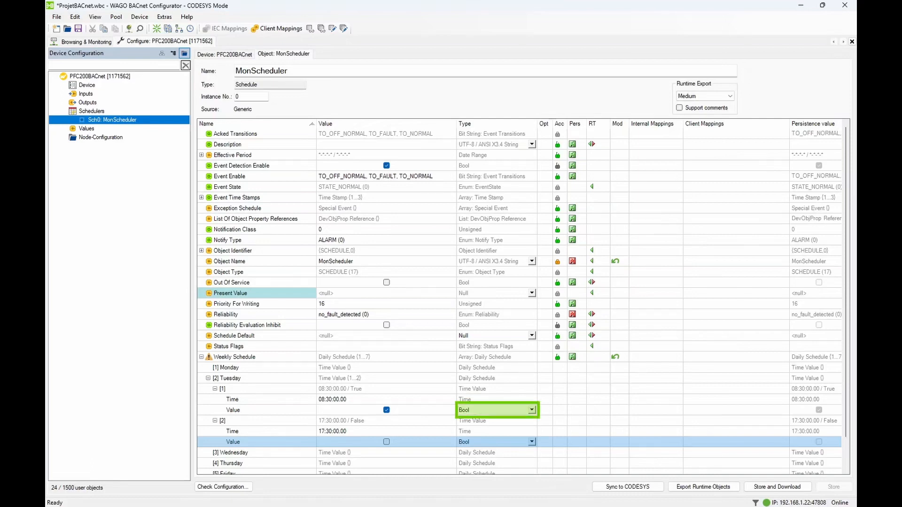
Step: In WAGO BACnet Configurator, set the value of MonScheduler's 08:30 Tuesday element to type Real and 12.34
click(536, 412)
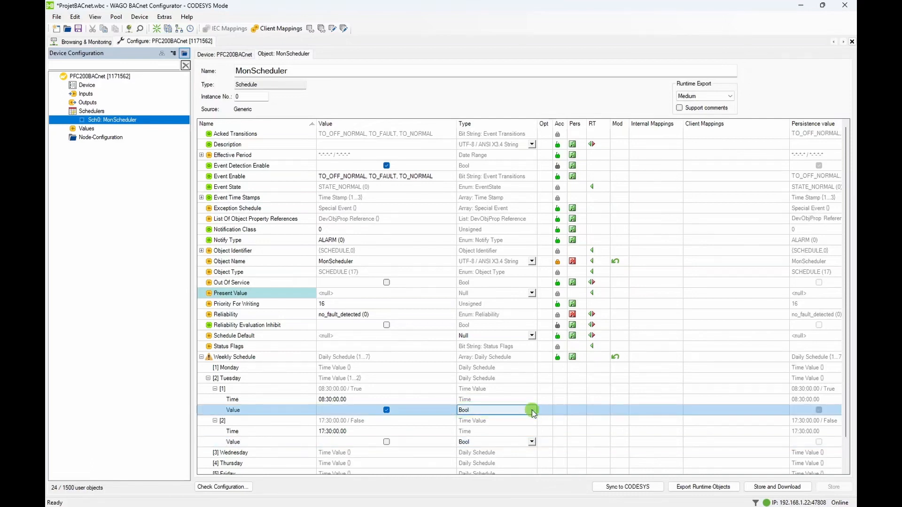
click(531, 411)
click(464, 424)
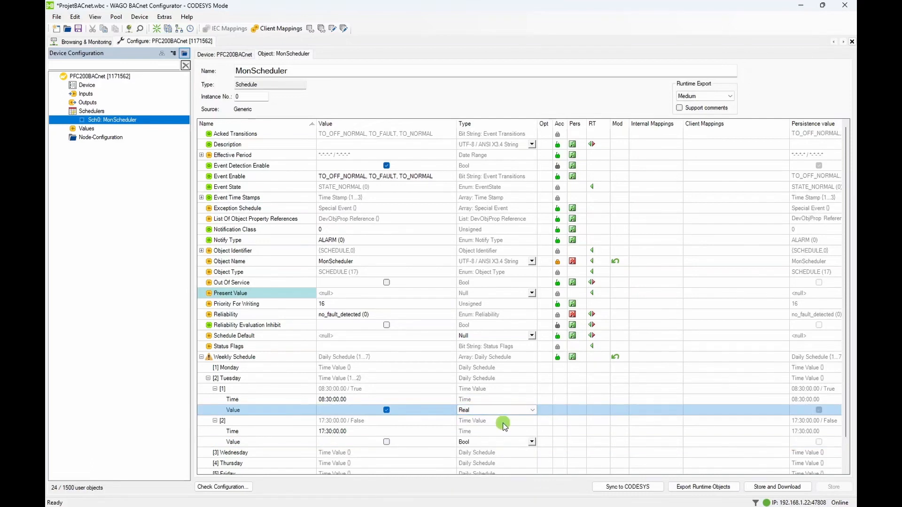
click(325, 410)
text(12.34)
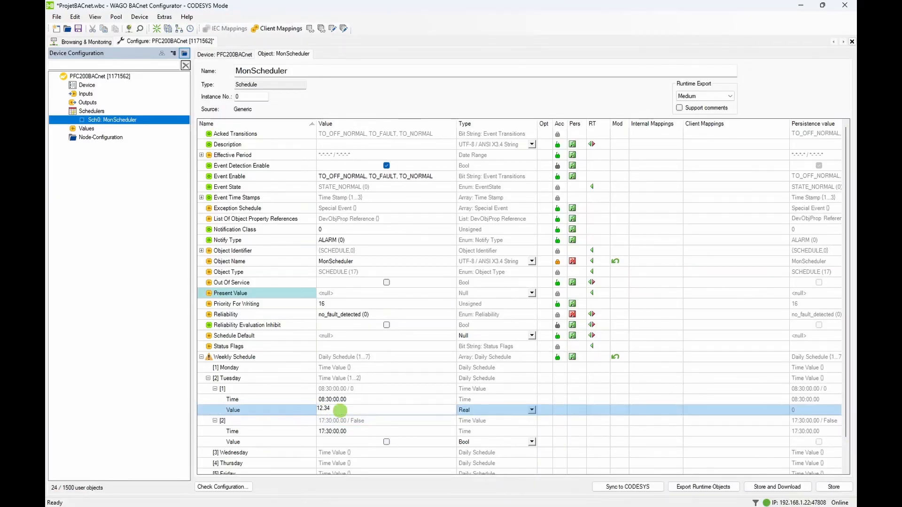
key(Return)
Step: Set the value type of MonScheduler's 17:30 Tuesday element to Real
click(531, 441)
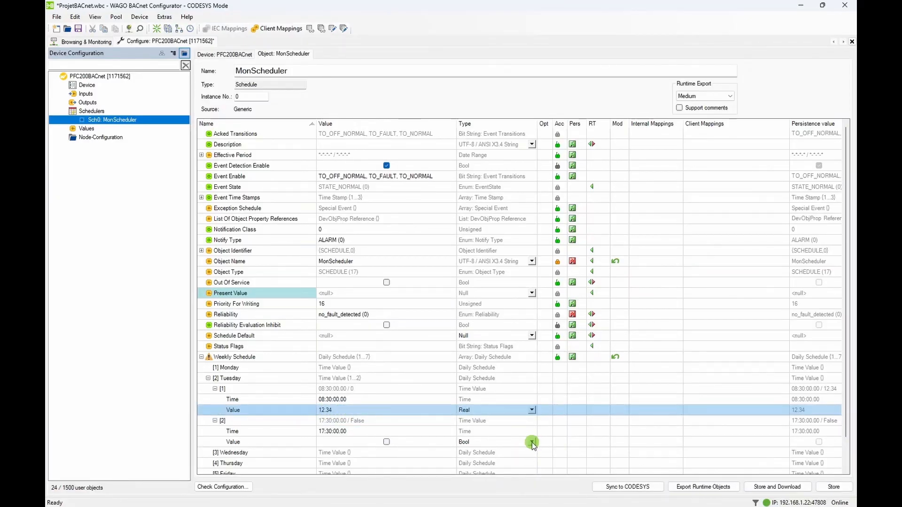
click(532, 441)
click(483, 376)
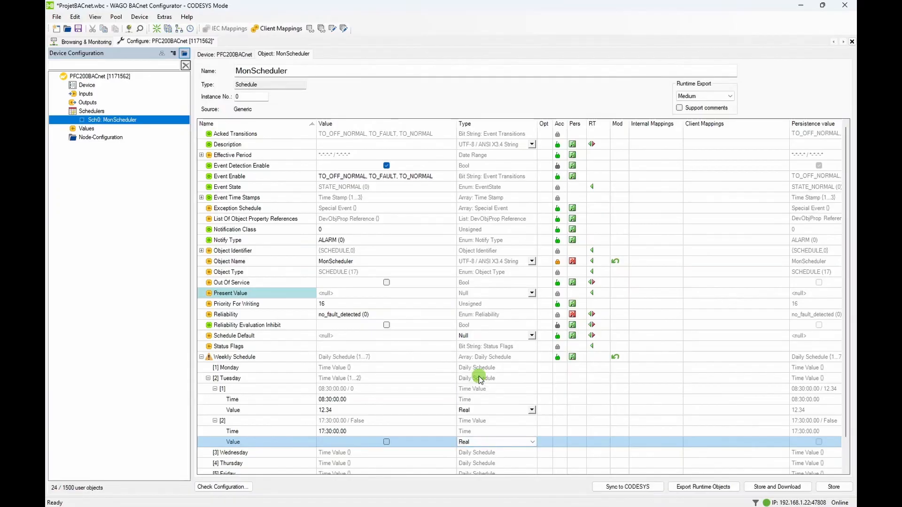
Step: Synchronize the modified schedule to CODESYS, and store and download the configuration to PFC200BACnet with a warm start
click(625, 487)
click(753, 489)
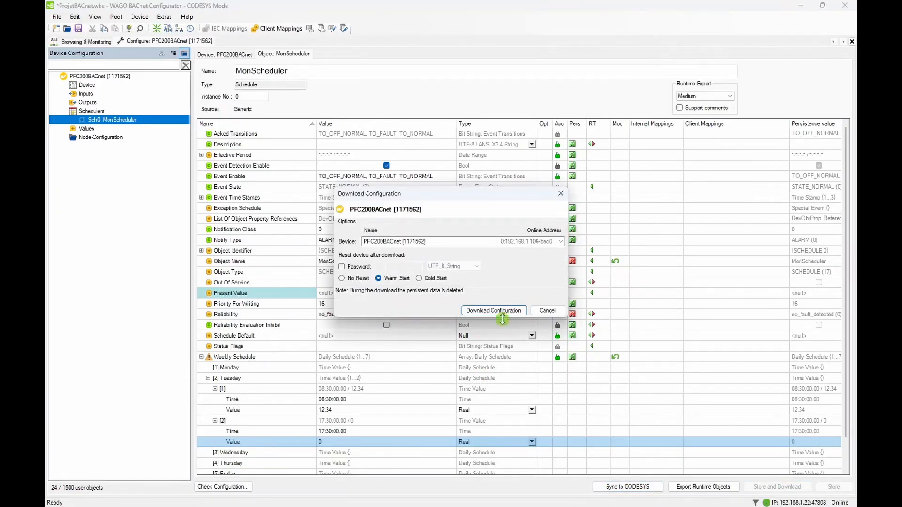
click(489, 311)
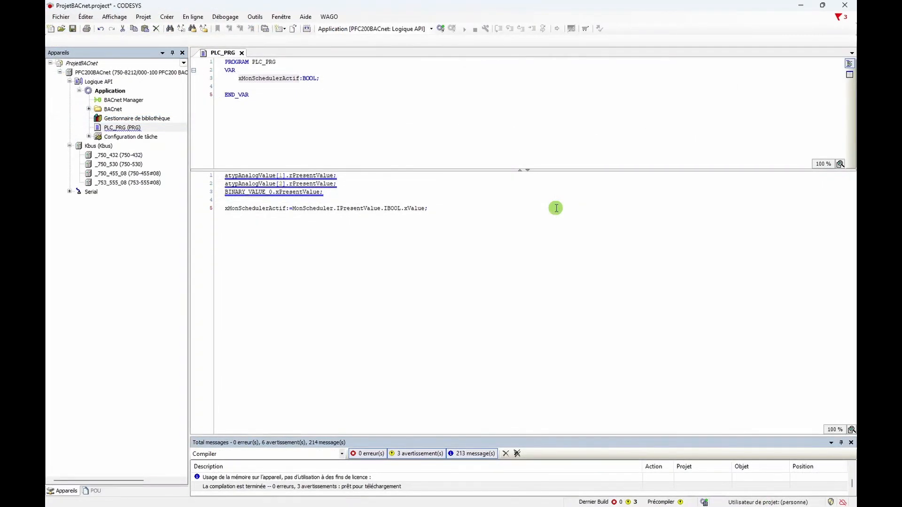
Step: In the CODESYS project, declare the variable rSchedulerActif:REAL; below xMonSchedulerActif in PLC_PRG's VAR block
click(242, 86)
text(rS)
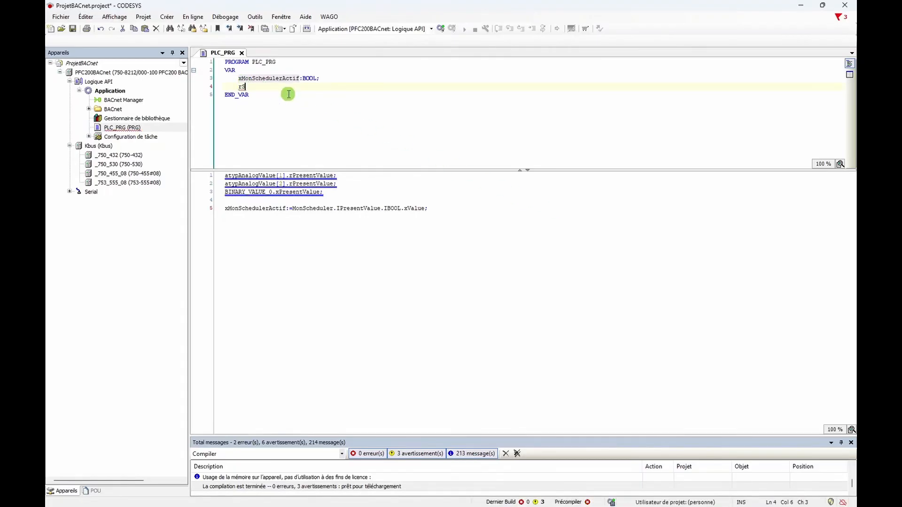
text(cheduler)
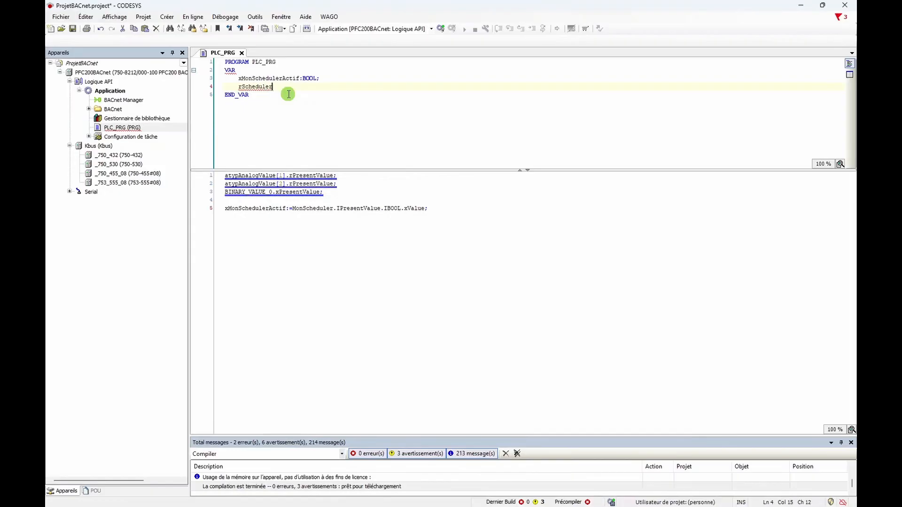
text(Actif:REAL;)
key(Return)
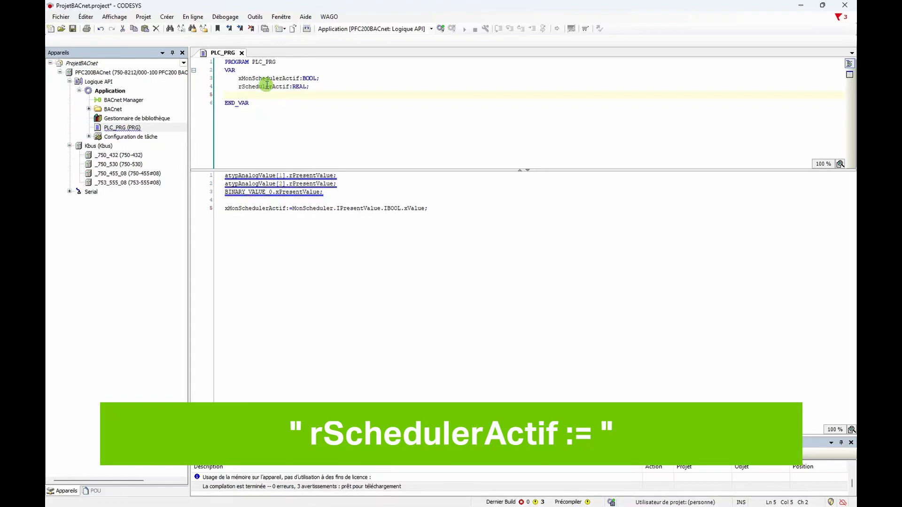
Step: In PLC_PRG's code, add the assignment rSchedulerActif:=MonScheduler.IPresentValue.IREAL.rValue; below the xMonSchedulerActif line, picking the source variable from the input assistant
double_click(266, 85)
key(ctrl+c)
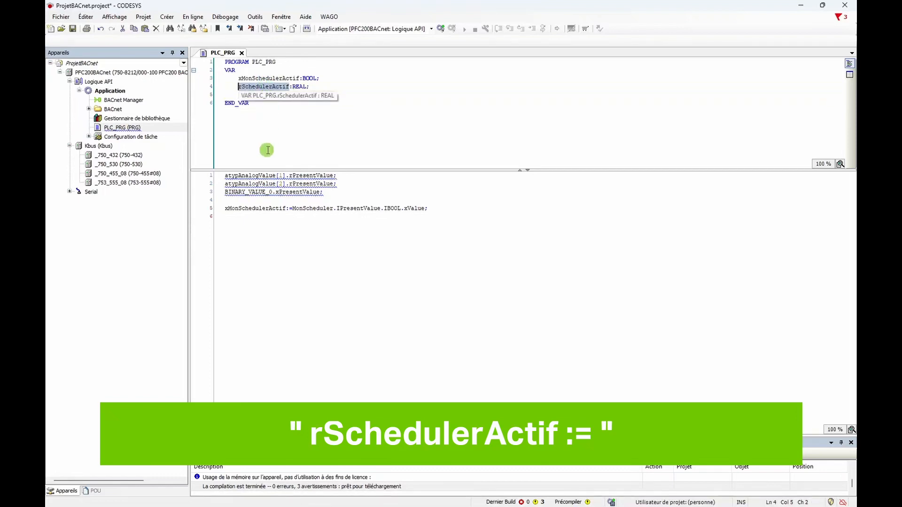
click(245, 225)
key(ctrl+v)
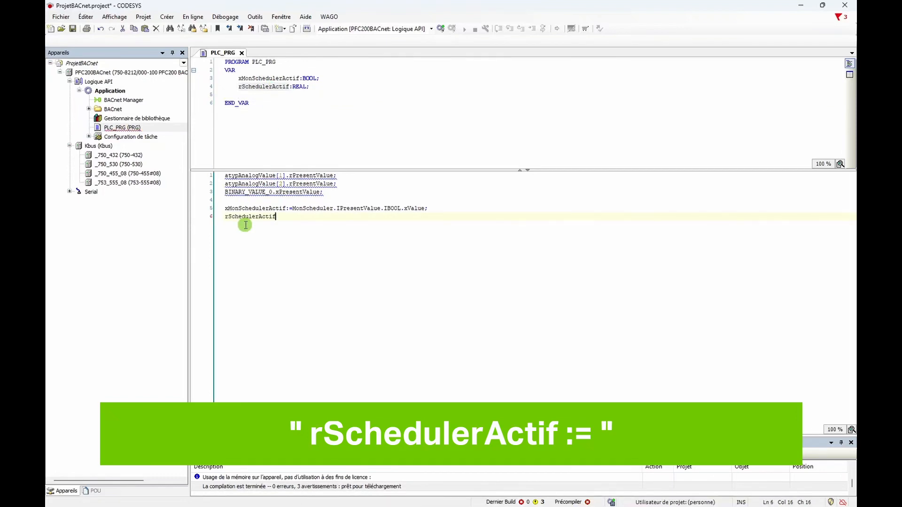
text(:=)
key(F2)
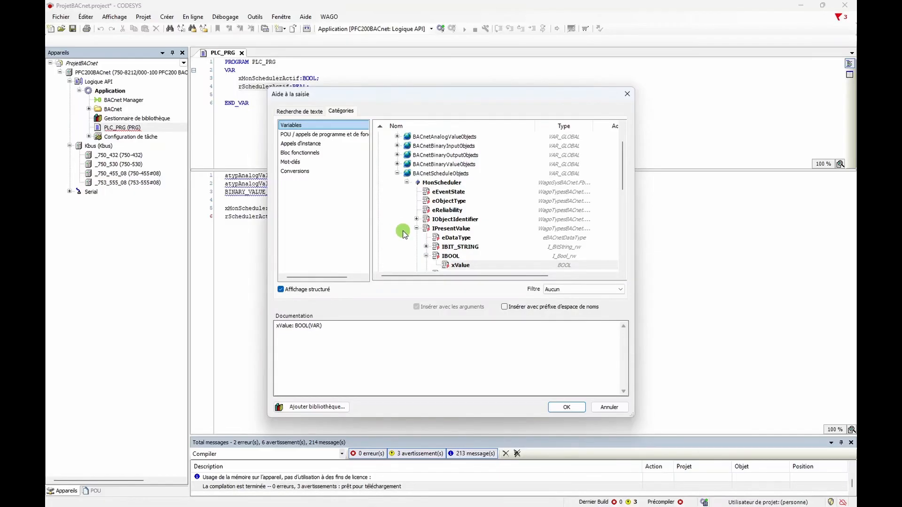
click(439, 230)
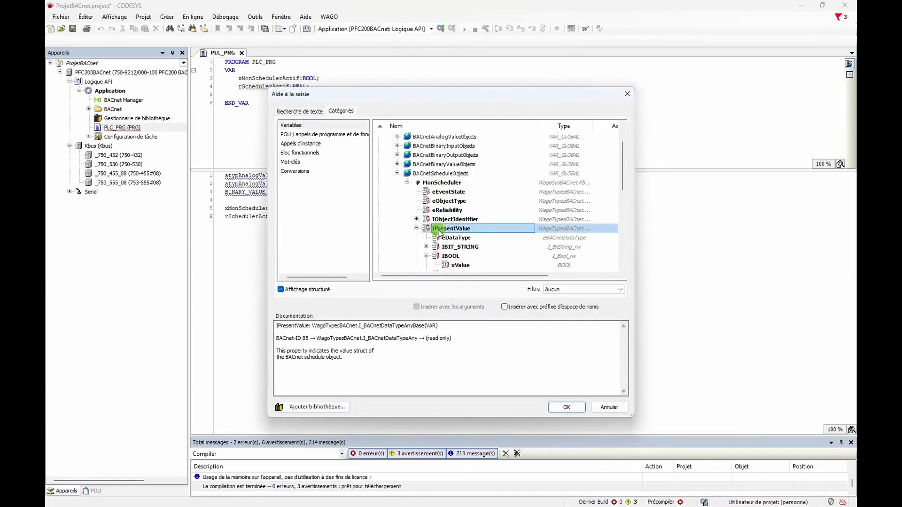
scroll(488, 248, down, 2)
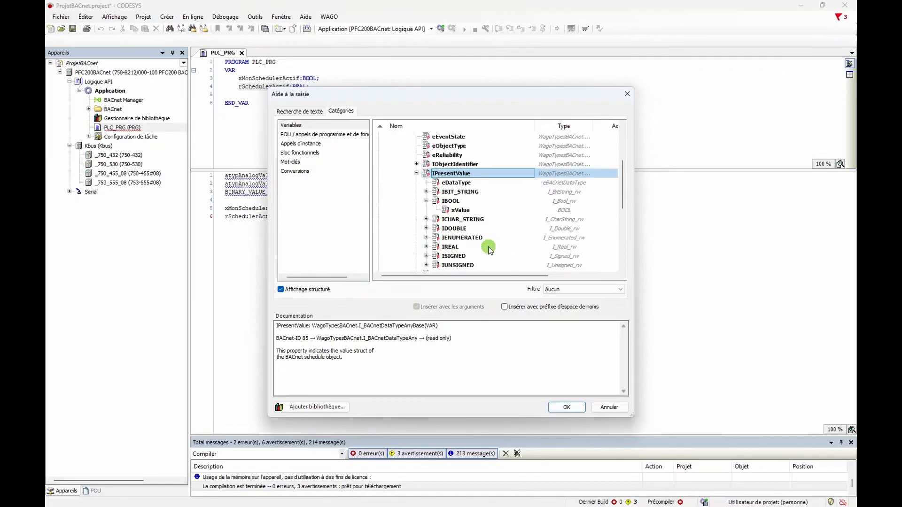
click(426, 247)
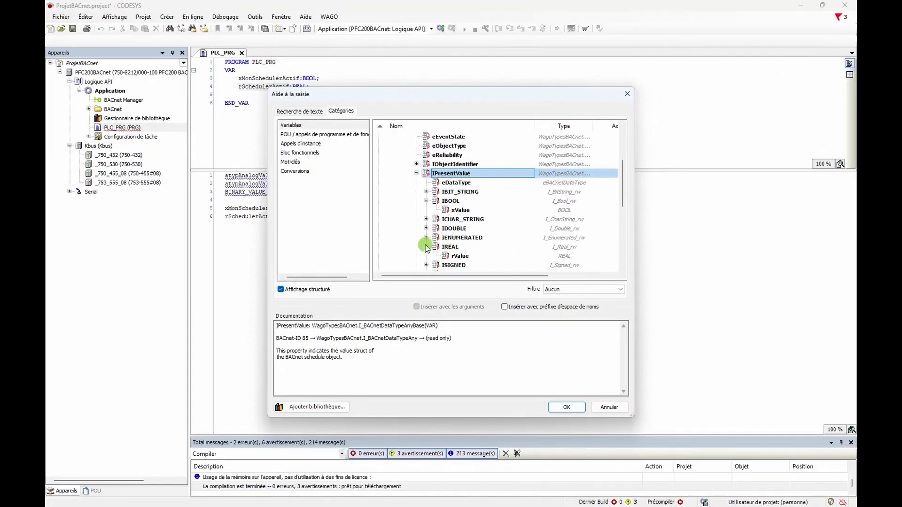
click(459, 257)
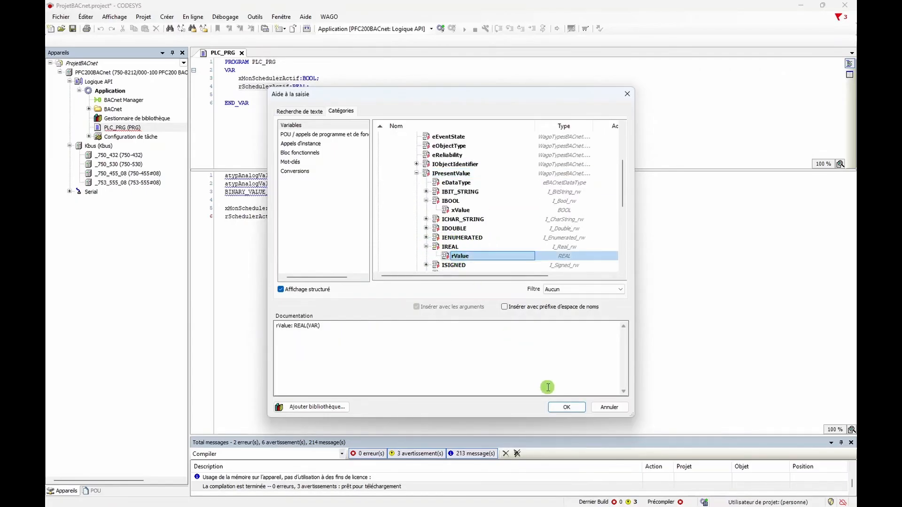
click(566, 408)
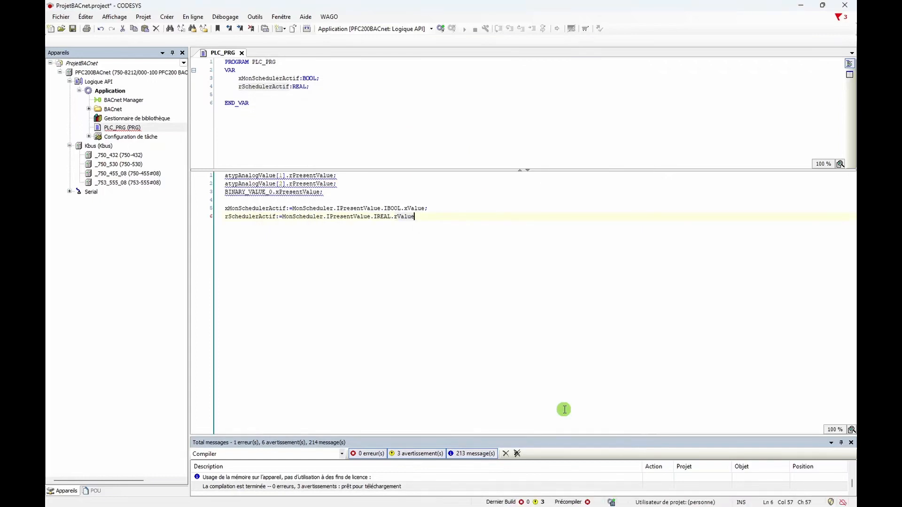
text(;)
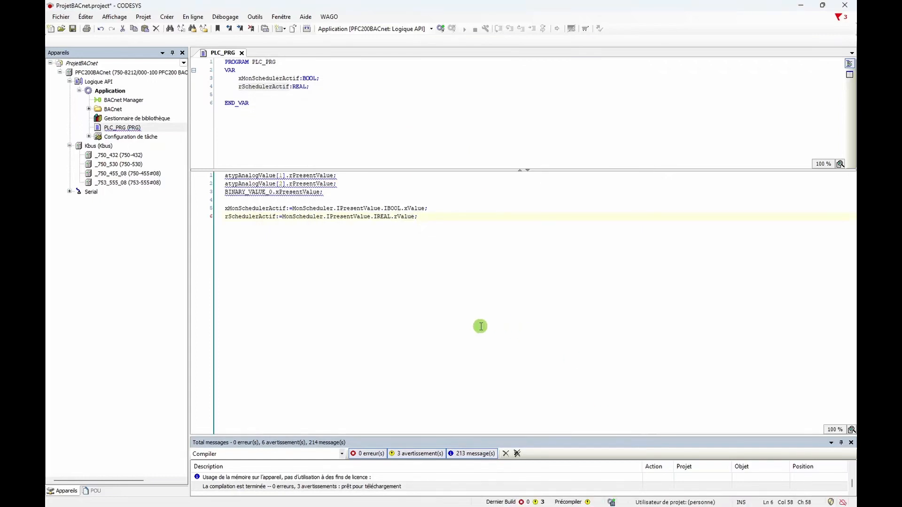
Step: Comment out the xMonSchedulerActif assignment line in PLC_PRG with //
click(228, 209)
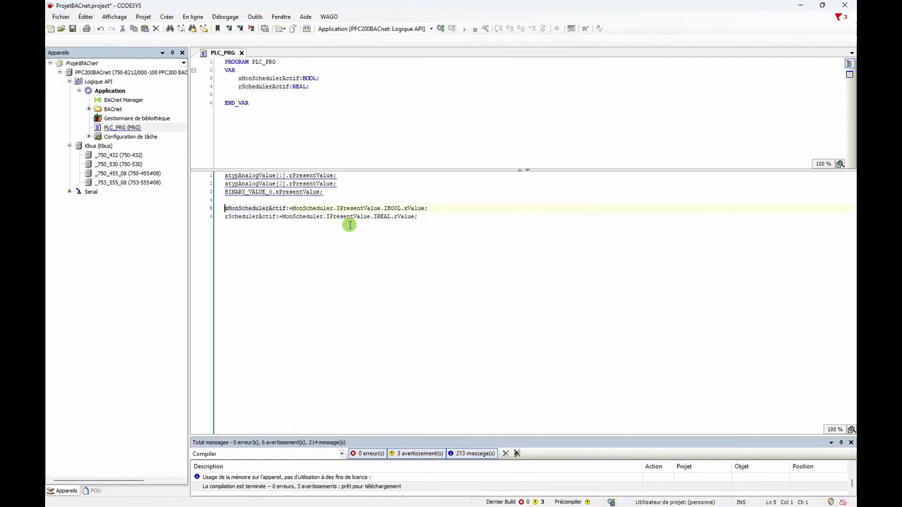
text(//)
click(362, 246)
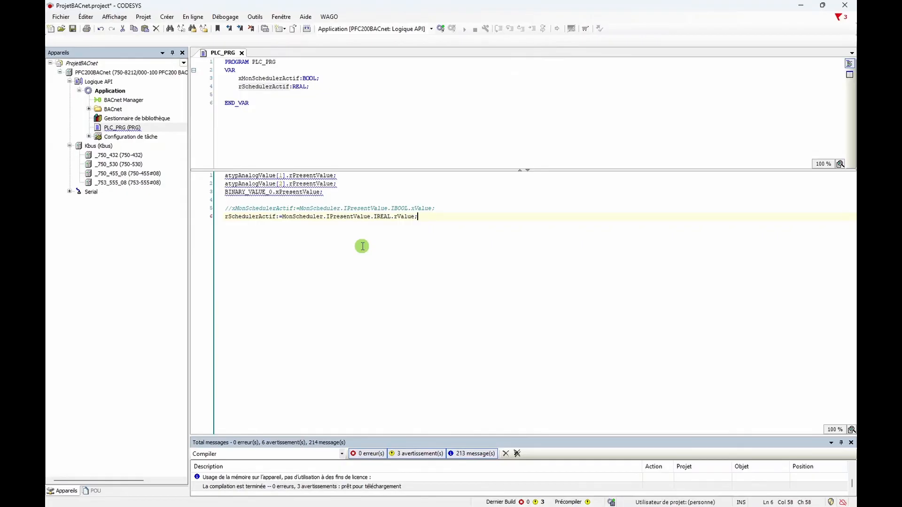
Step: Generate the application code and log in to the PFC200BACnet controller
click(306, 28)
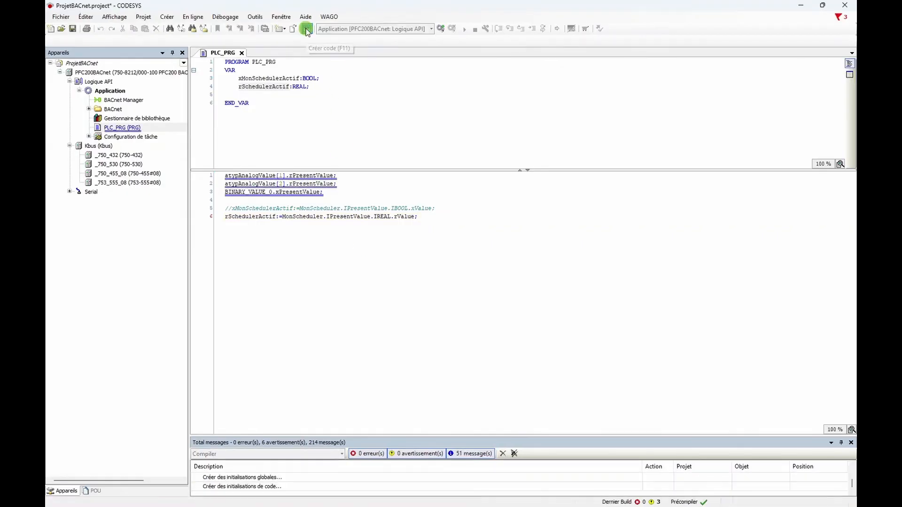
click(440, 28)
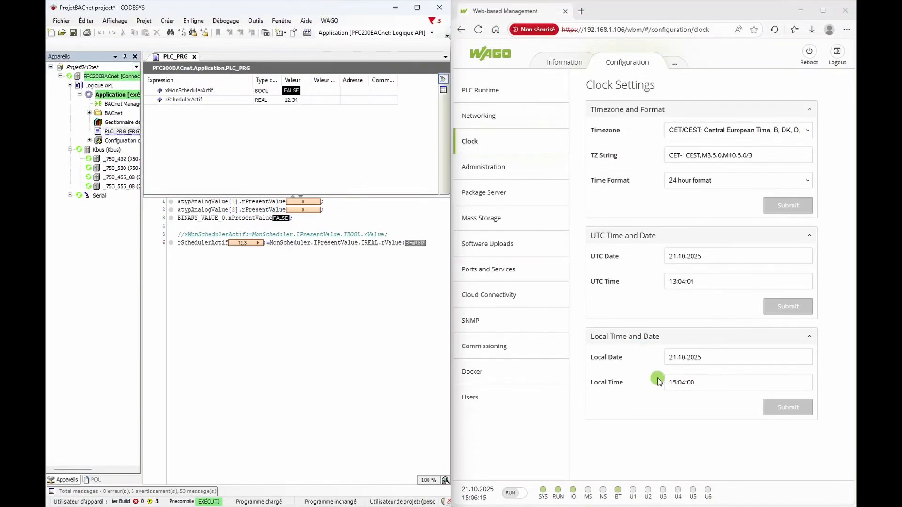
Step: In the controller's Web-based Management clock settings, set the hour of the local time to 18 and submit it
click(674, 382)
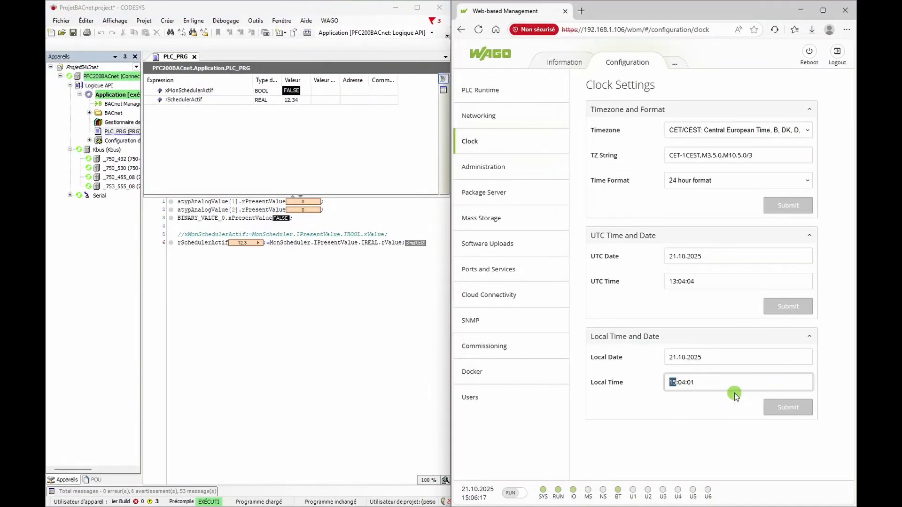
text(18)
click(782, 400)
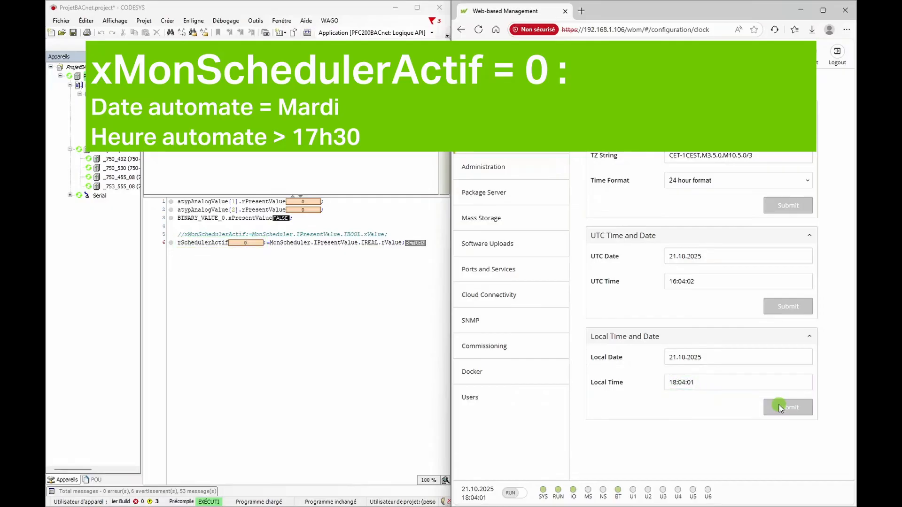
Step: Set the hour of the controller's local time back to 15 and submit it
click(674, 381)
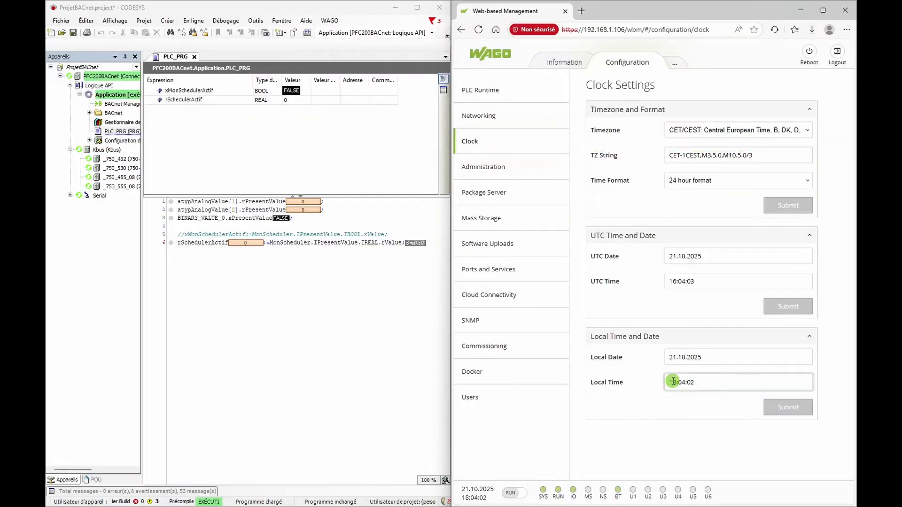
drag(674, 381, 676, 381)
text(5)
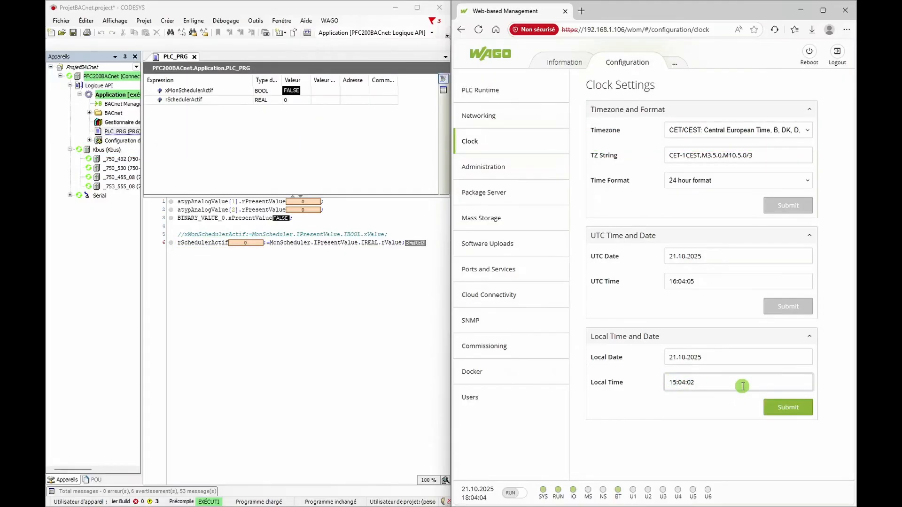
click(799, 409)
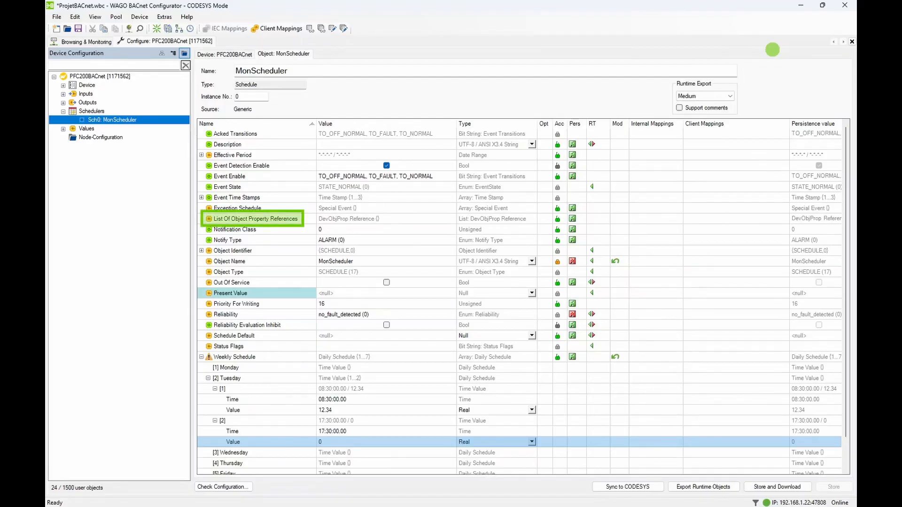
Step: In WAGO BACnet Configurator, add an element to MonScheduler's List Of Object Property References with object type BINARY_VALUE (5) and instance number 0
right_click(289, 219)
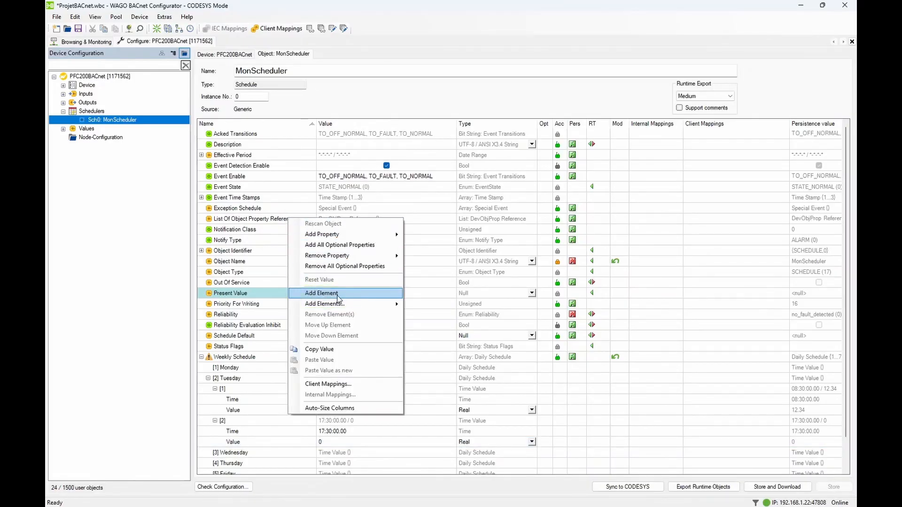
click(337, 294)
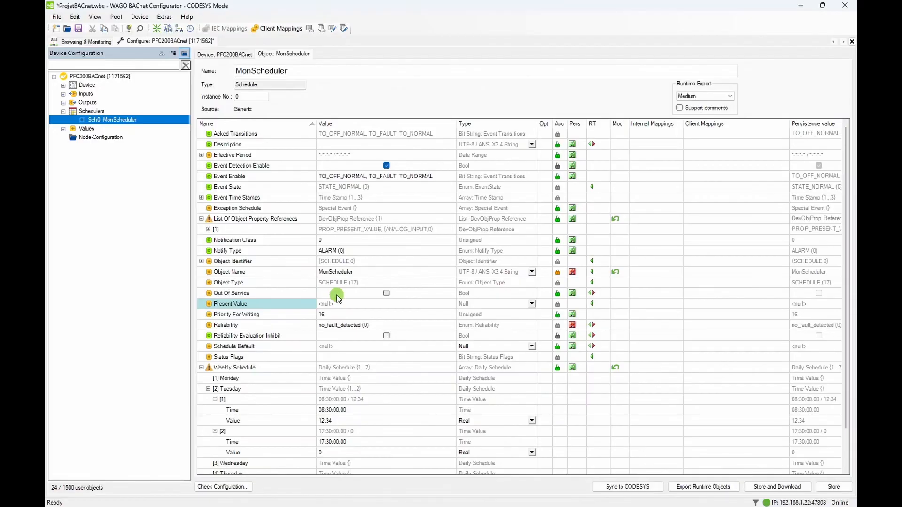
click(208, 229)
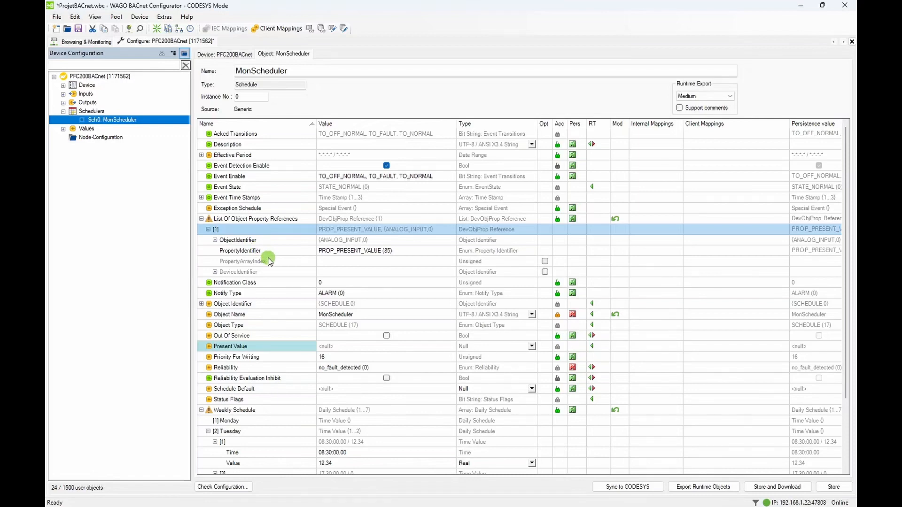
click(216, 241)
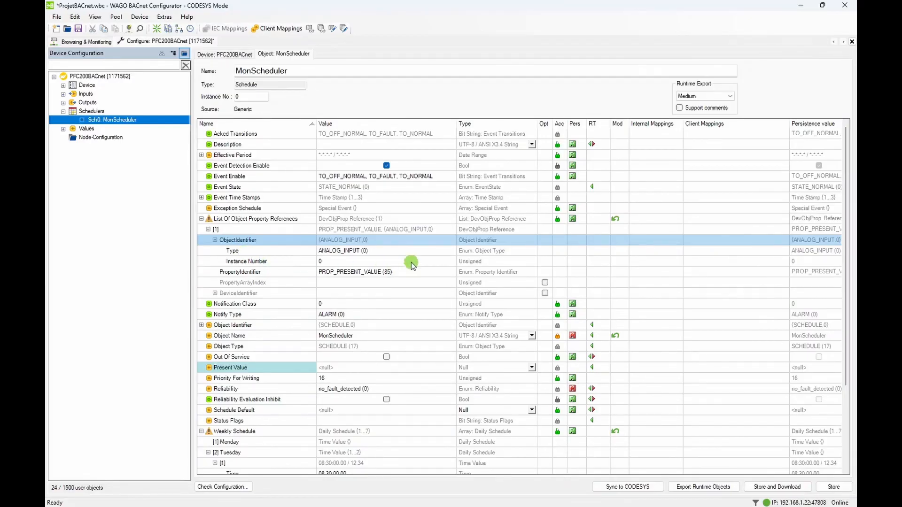
click(441, 250)
click(451, 251)
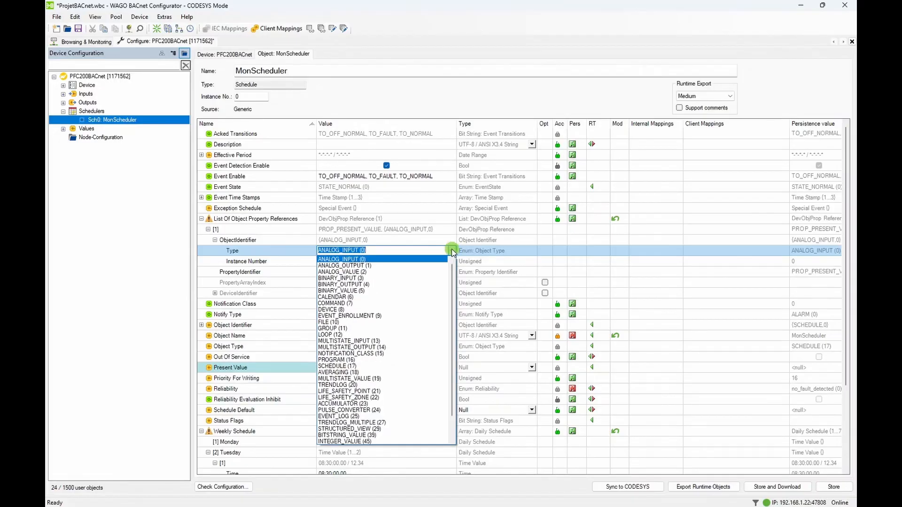
click(388, 291)
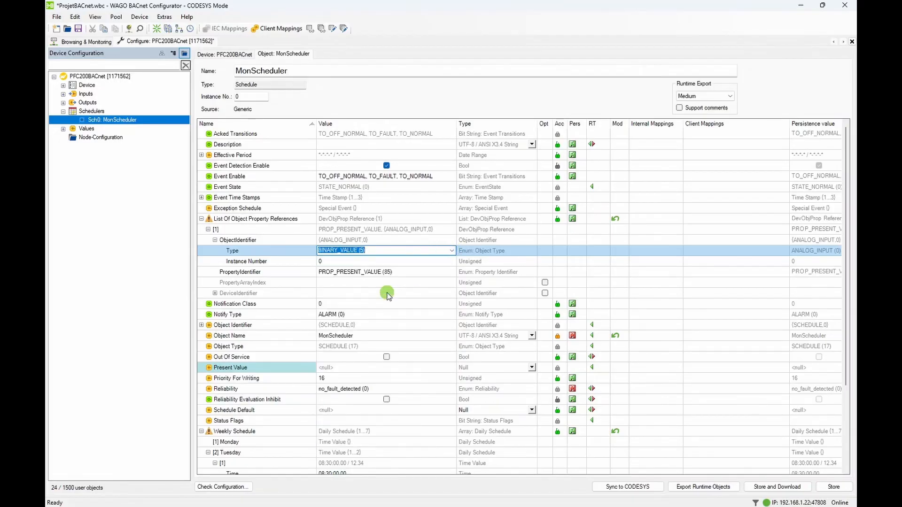
click(396, 262)
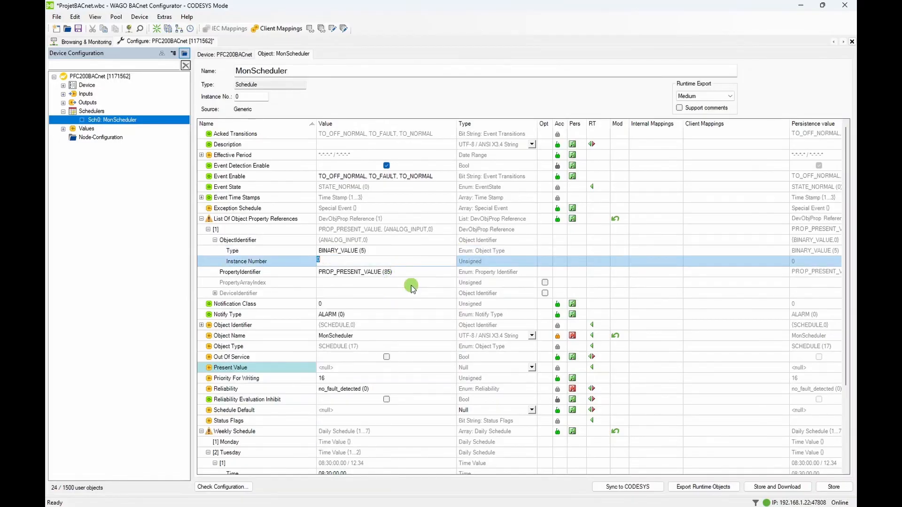
key(Return)
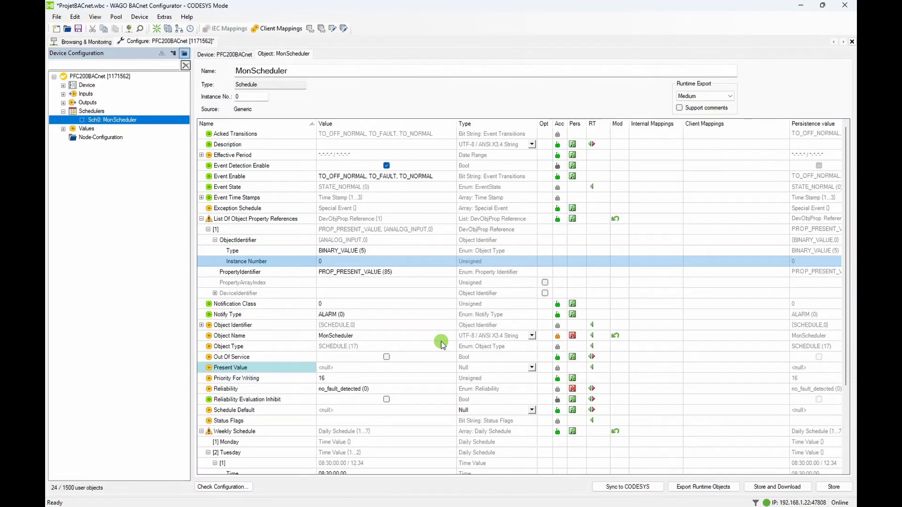
Step: Set the value of MonScheduler's 08:30 Tuesday element to type Enumeration and 1
scroll(442, 345, down, 3)
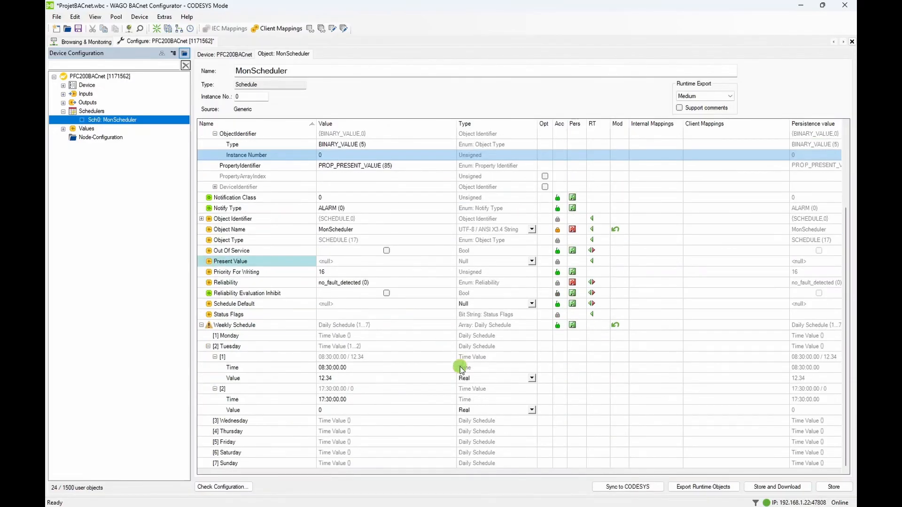
click(532, 380)
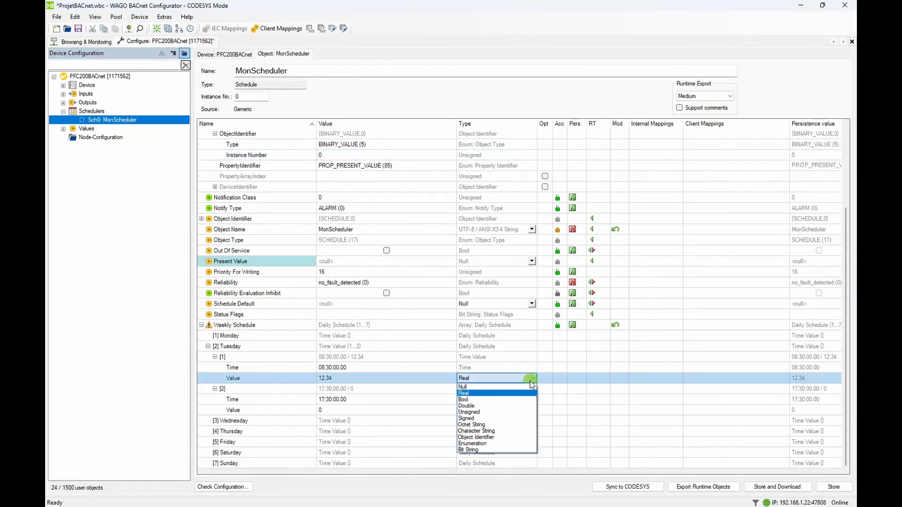
click(513, 400)
click(500, 442)
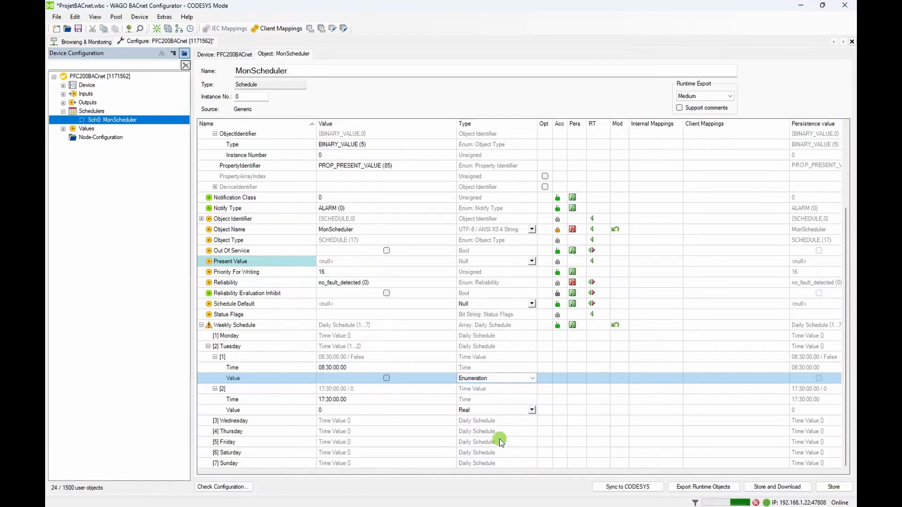
click(407, 377)
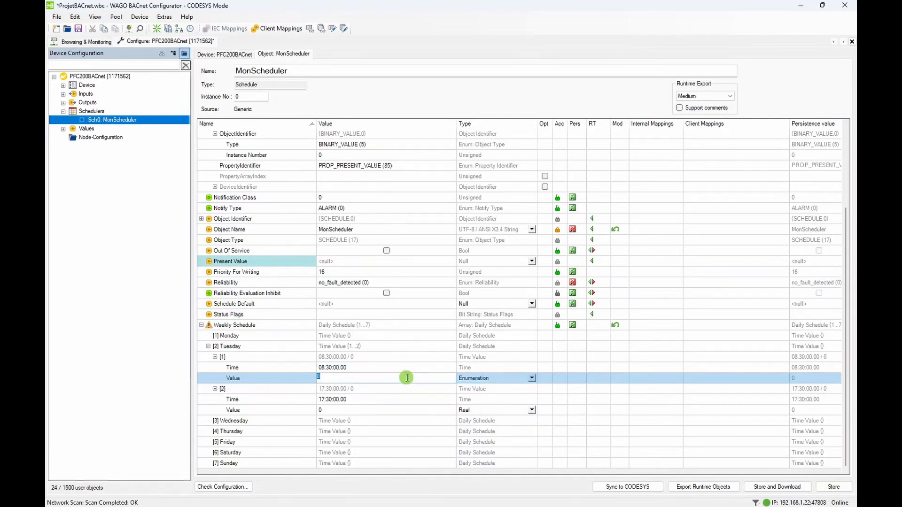
text(1)
key(Return)
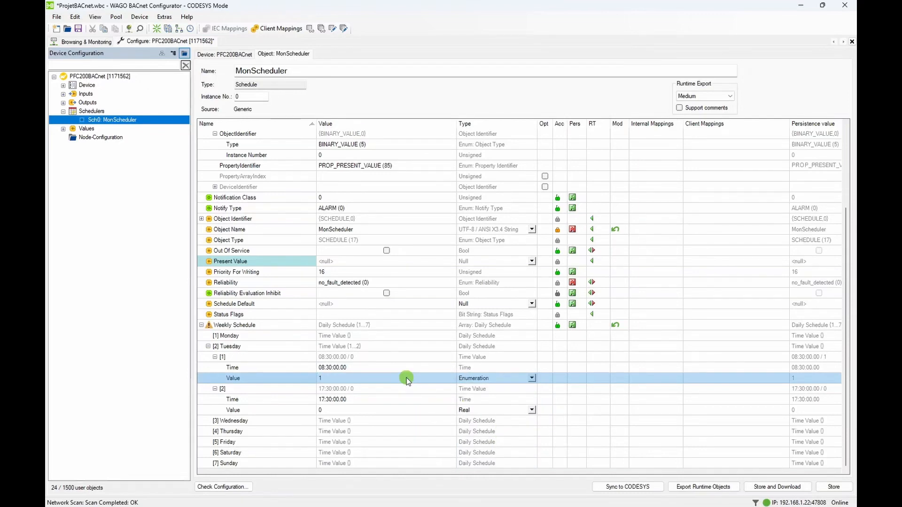
Step: Set the value of MonScheduler's 17:30 Tuesday element to type Enumeration and 0
click(535, 411)
click(534, 410)
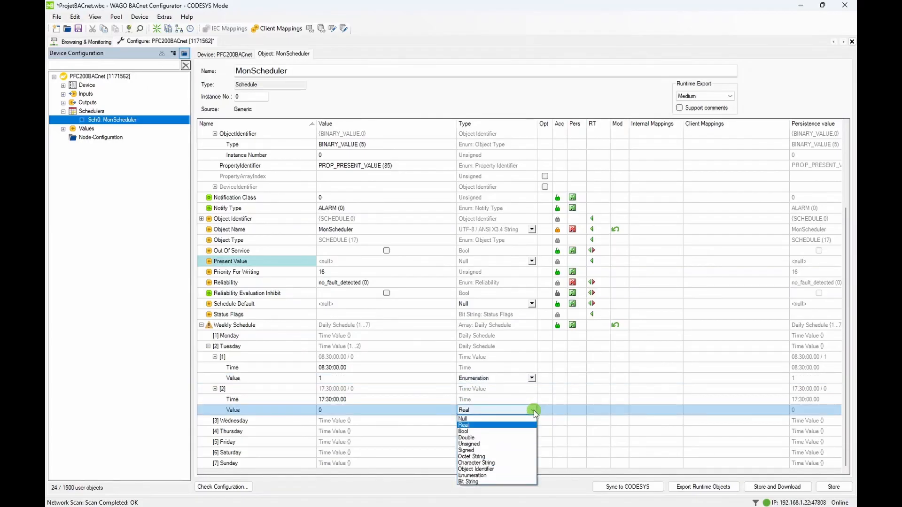
click(498, 477)
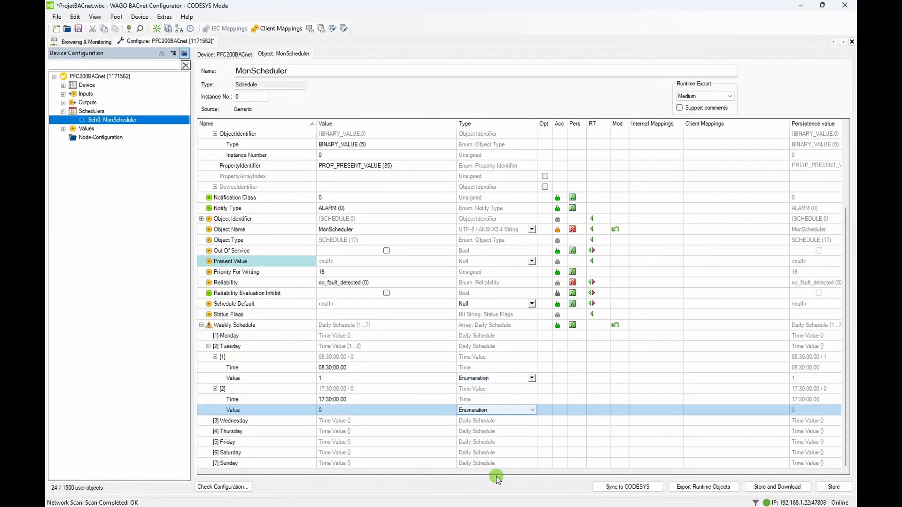
click(398, 414)
key(Return)
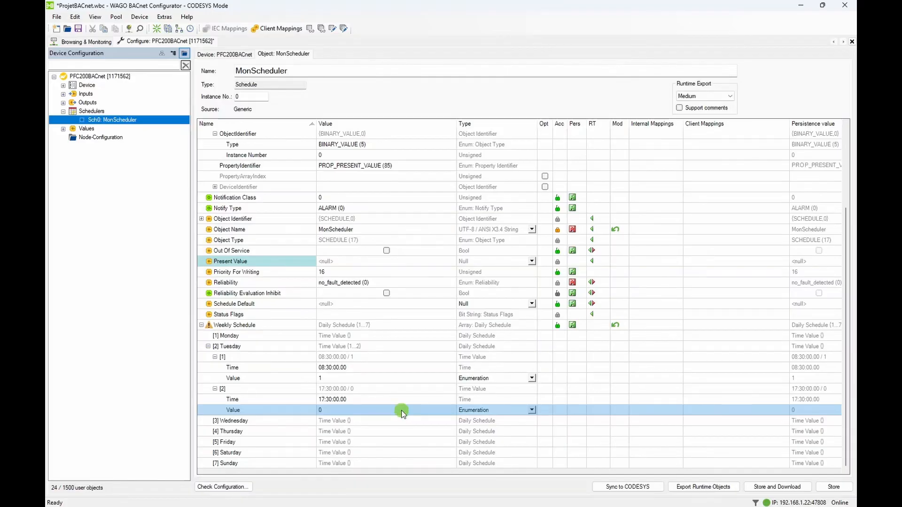
Step: Sync the BACnet configuration to CODESYS, then store and download it to PFC200BACnet with a warm start
click(618, 488)
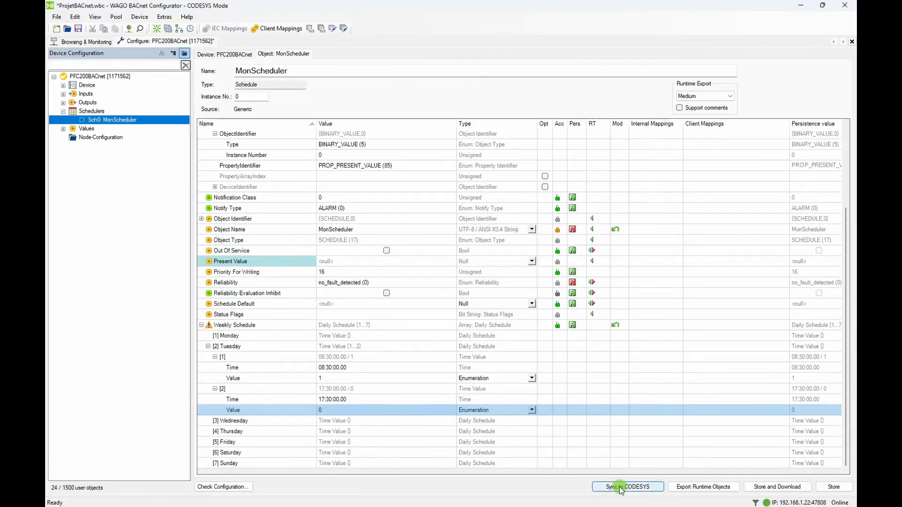
click(773, 487)
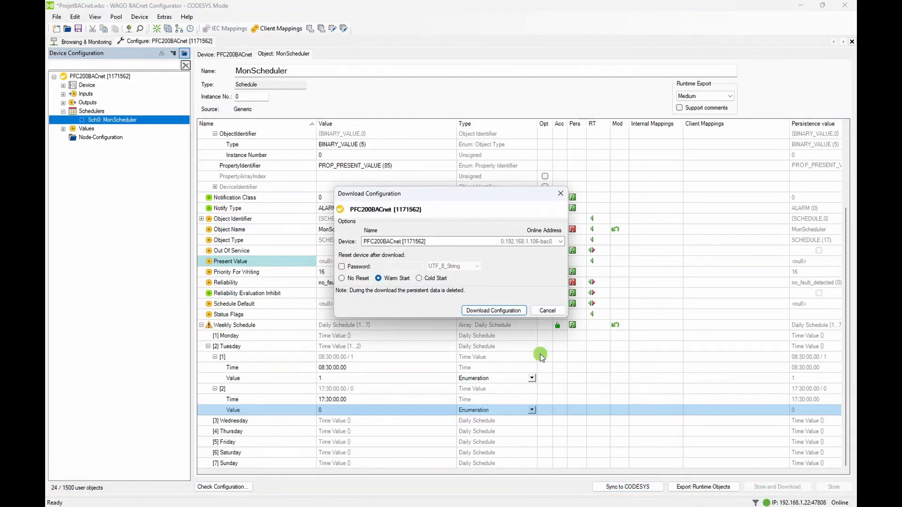
click(513, 311)
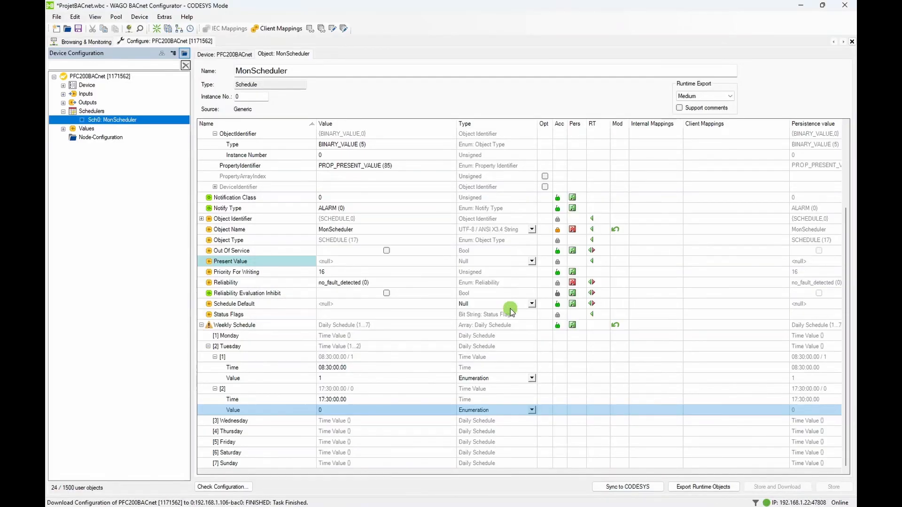
Step: Check the online values of MonScheduler and BINARY_VALUE_0 on the scanned PFC200BACnet device
click(92, 42)
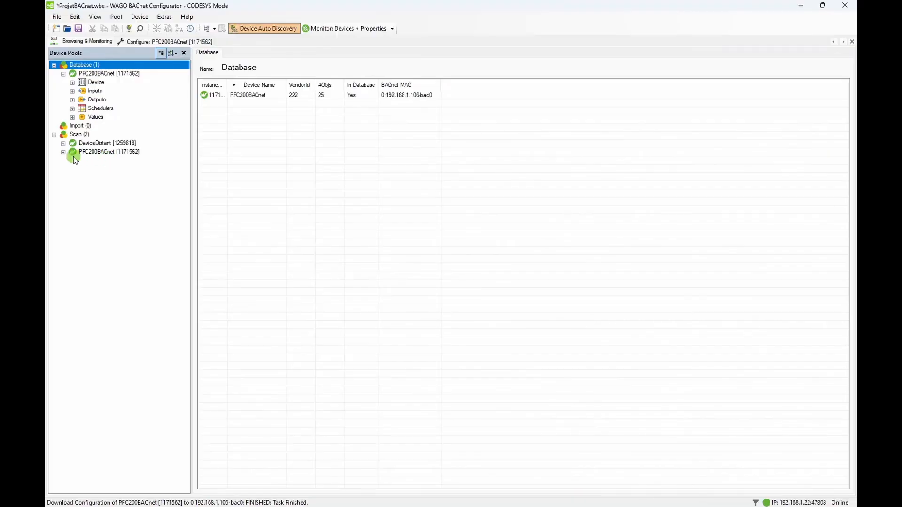
click(57, 154)
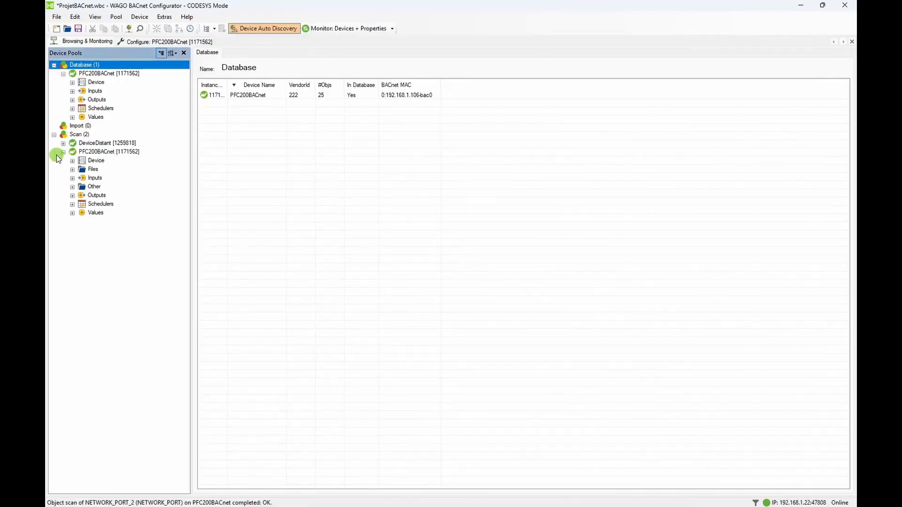
click(71, 204)
click(120, 214)
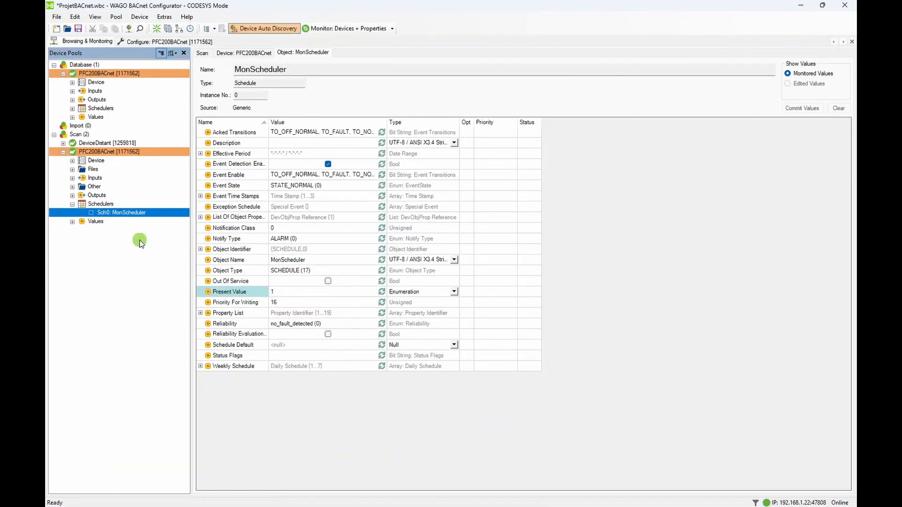
click(72, 222)
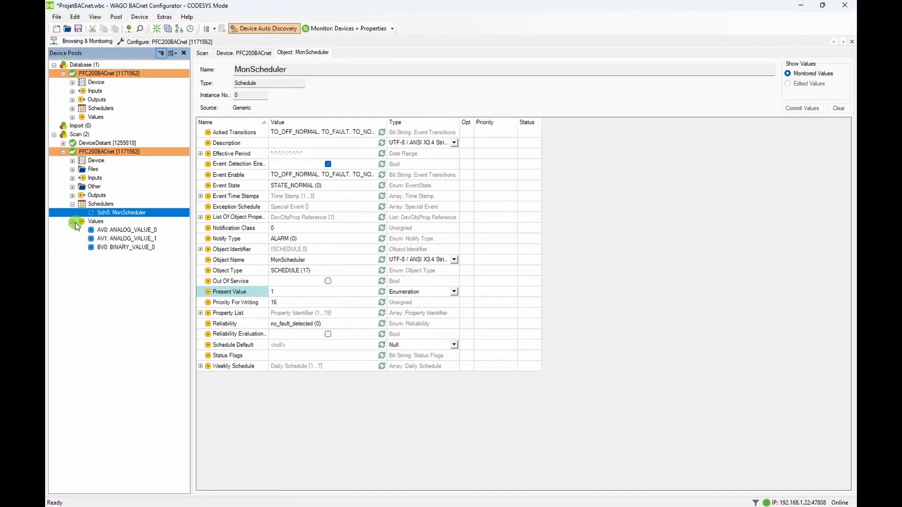
click(131, 248)
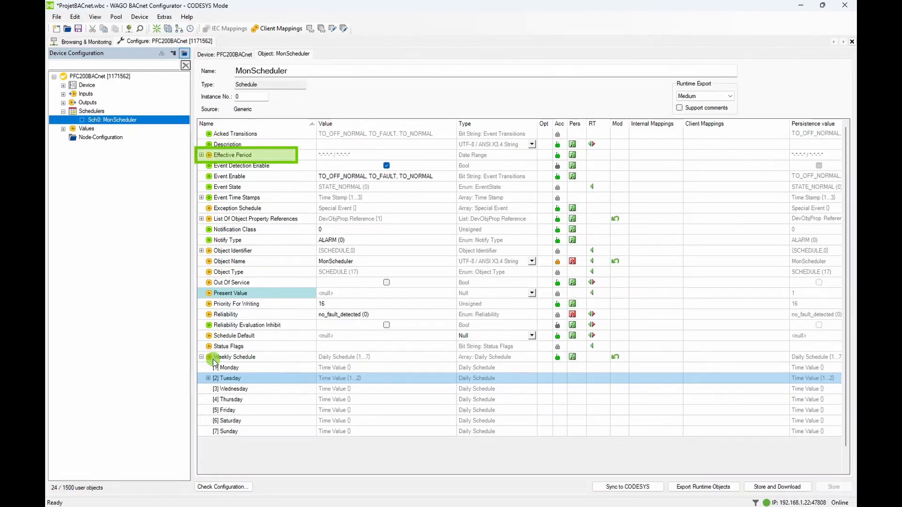
Step: Set the Start Date of MonScheduler's Effective Period to last day, odd months, weekday Tuesday, year 2025
click(201, 156)
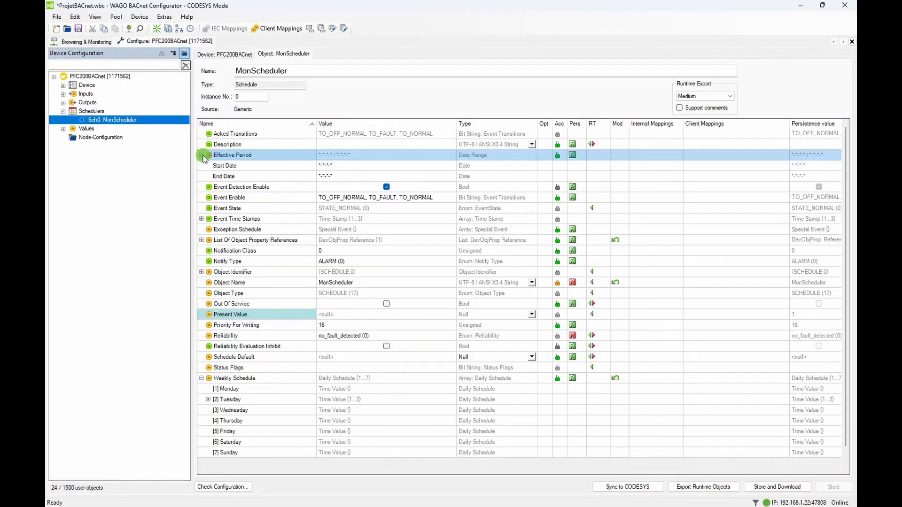
click(439, 168)
click(451, 166)
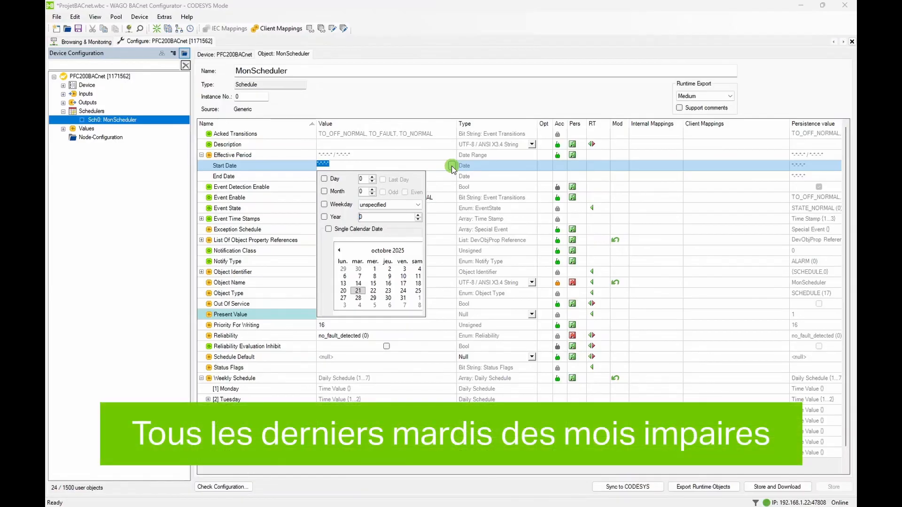
click(328, 179)
click(331, 194)
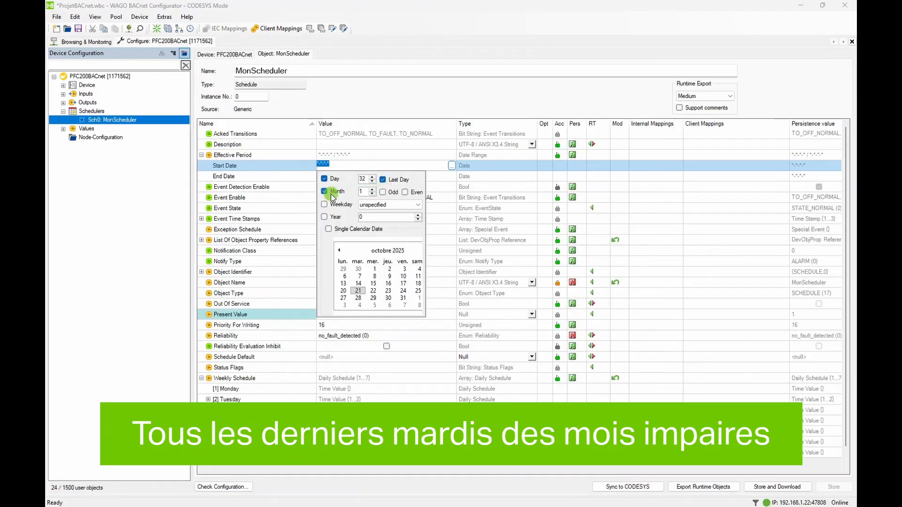
click(371, 194)
click(325, 204)
click(423, 206)
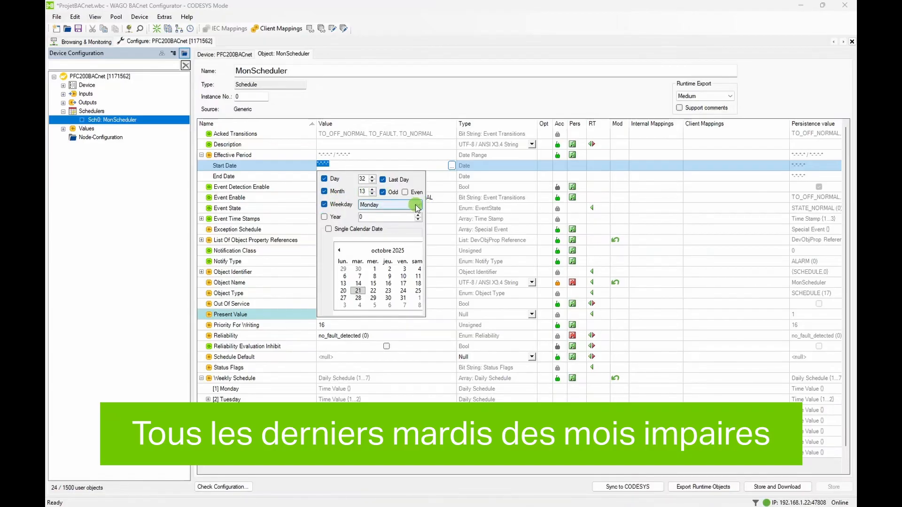
click(374, 227)
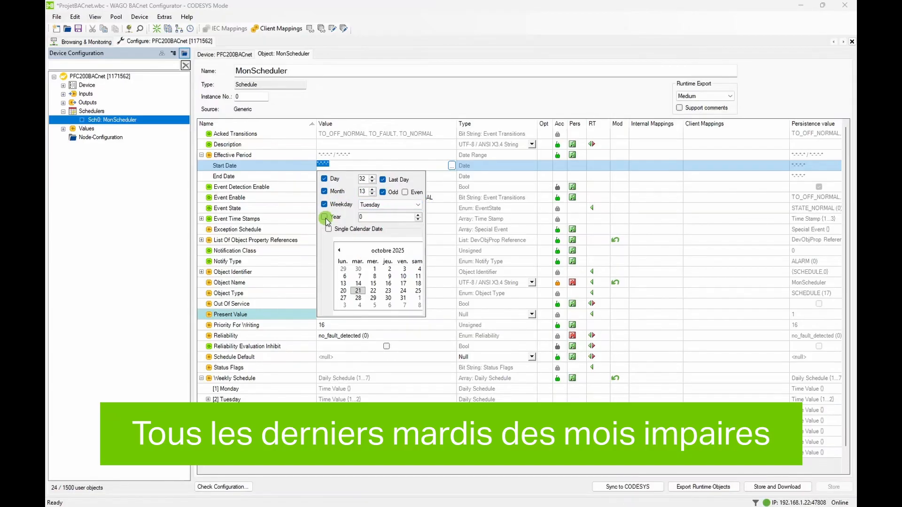
click(325, 218)
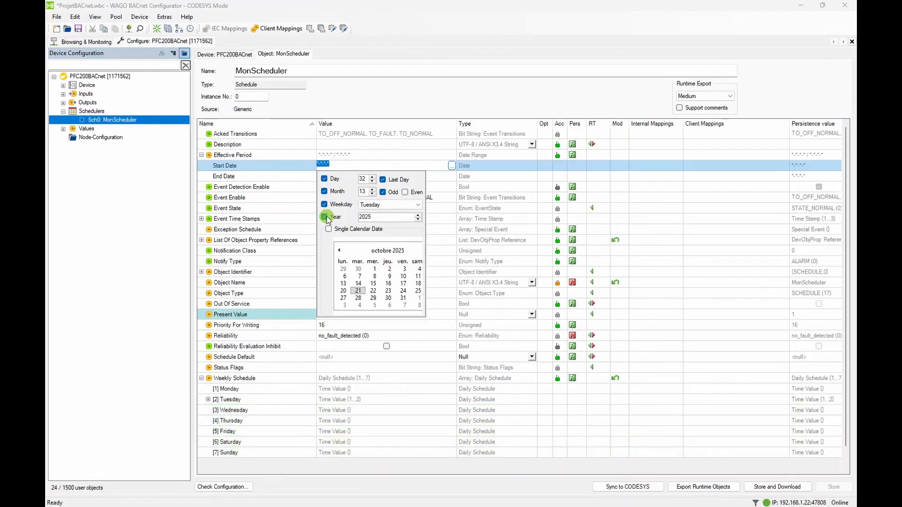
key(Return)
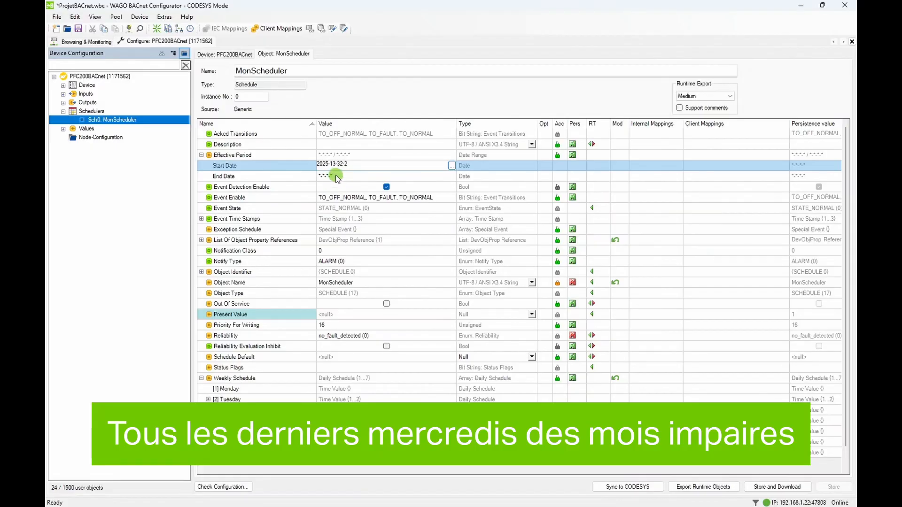
Step: Set the End Date of MonScheduler's Effective Period to last day, odd months, weekday Wednesday, year 2025
click(453, 176)
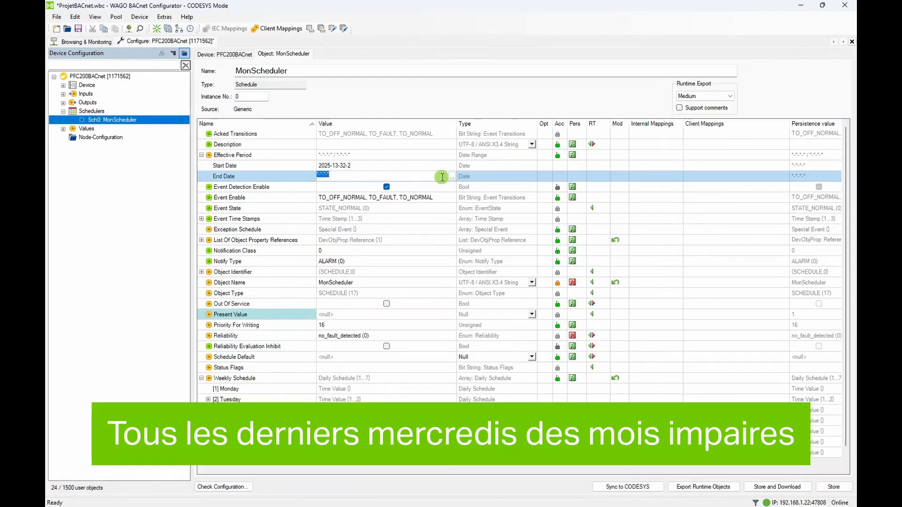
click(451, 177)
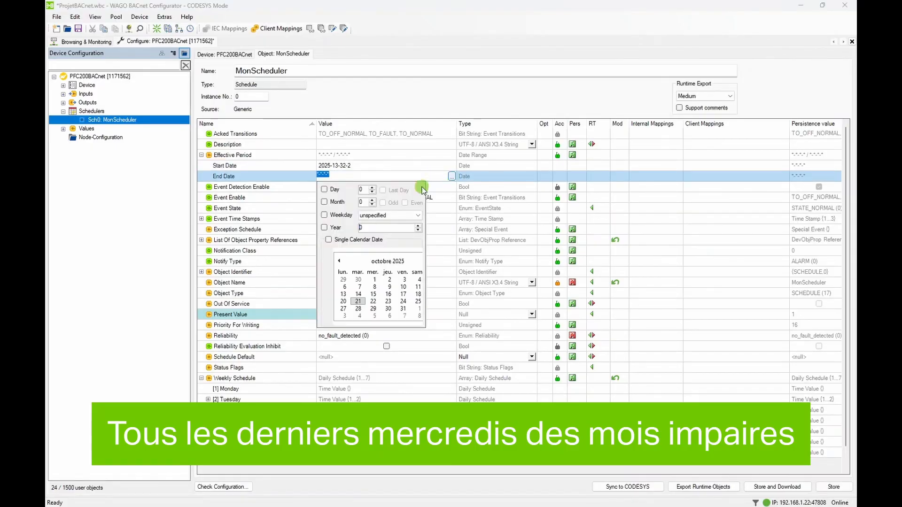
click(324, 190)
click(383, 190)
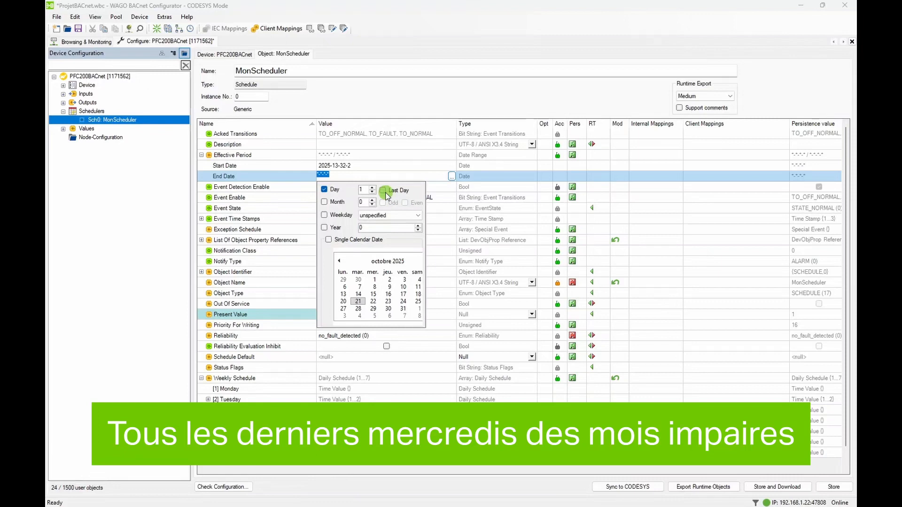
click(326, 202)
click(332, 216)
click(417, 216)
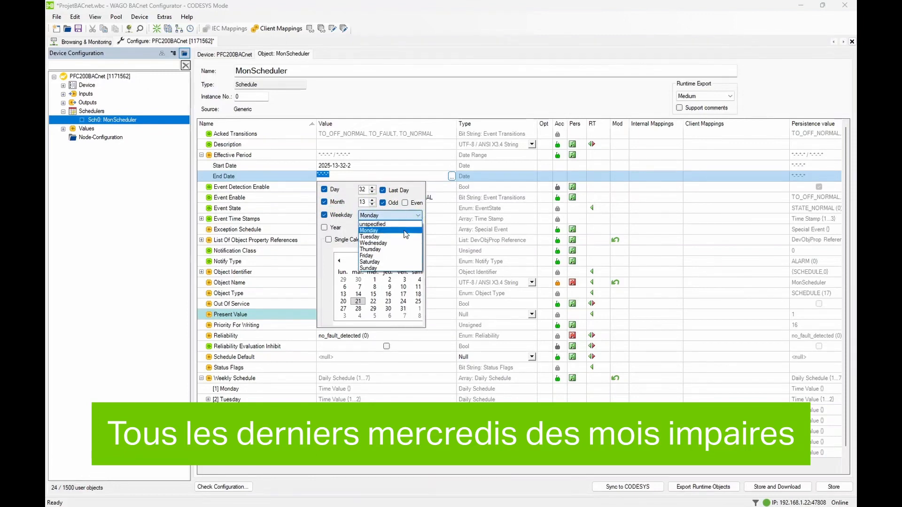
click(400, 244)
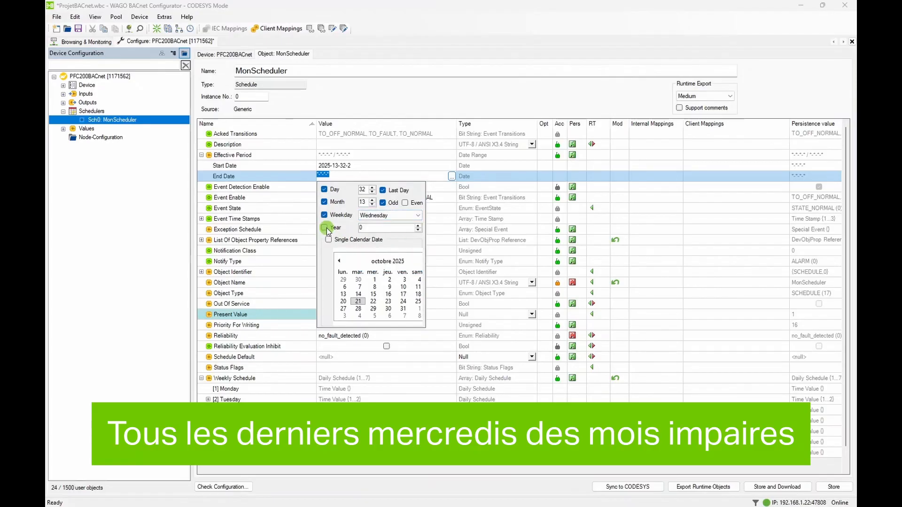
click(327, 229)
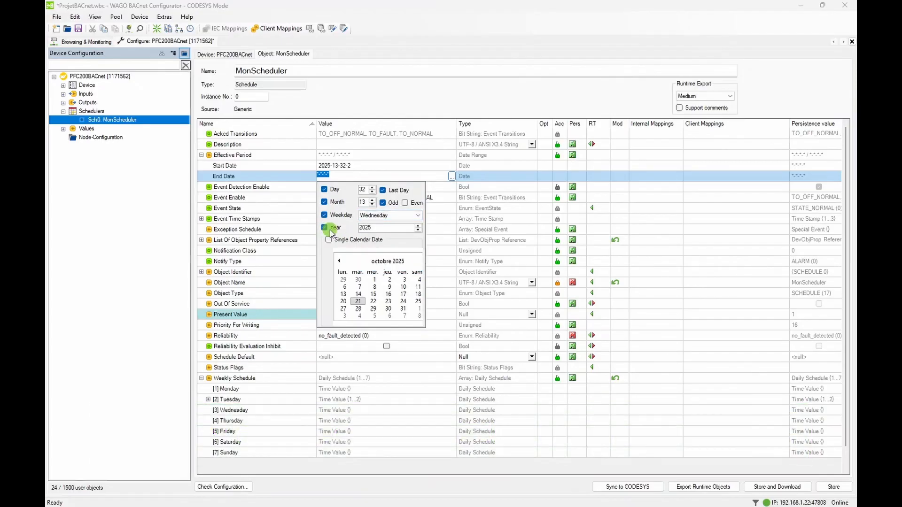
key(Return)
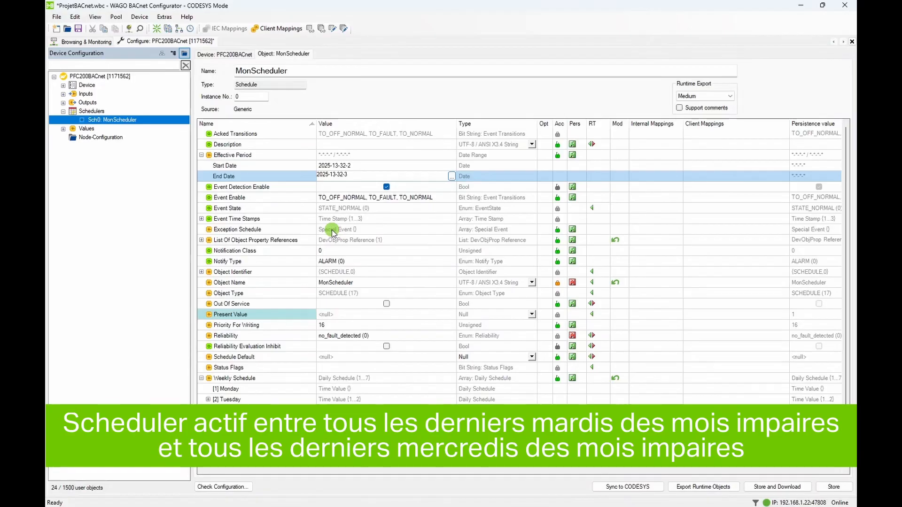